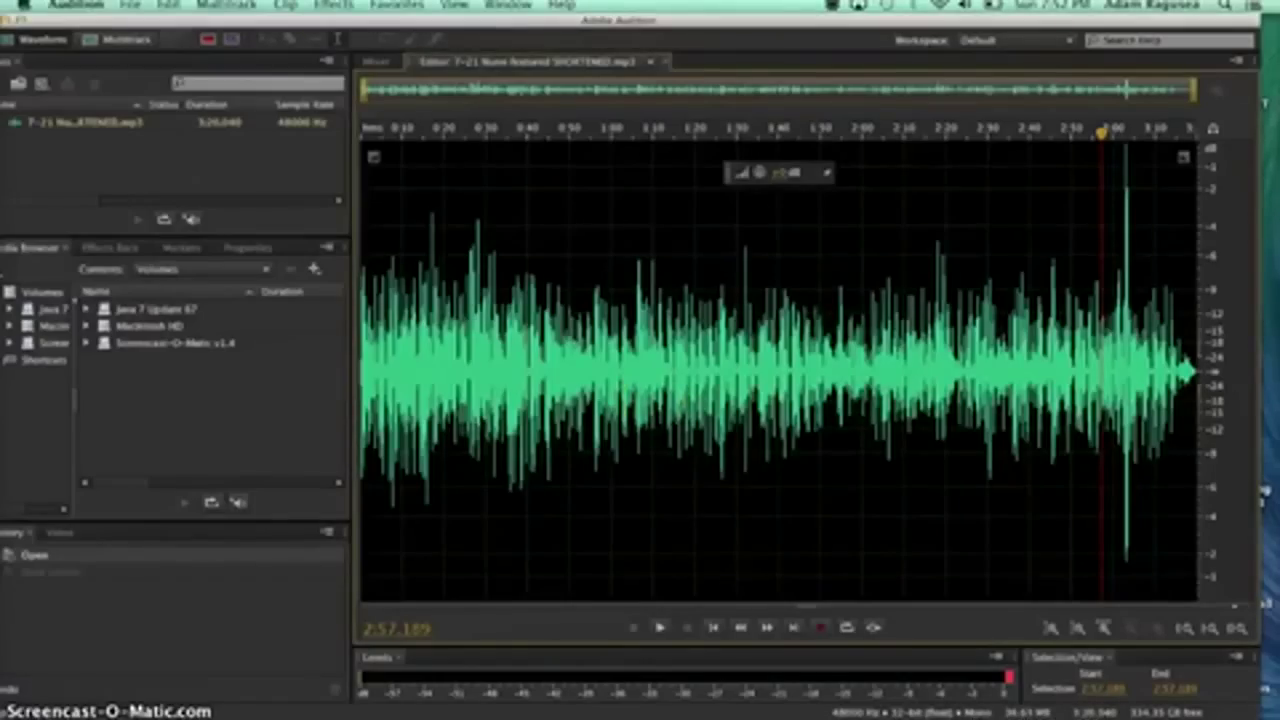
- Apply the Hard Limiter effect to the whole interview recording with its existing settings
{"action": "left_click", "coordinate": [333, 5]}
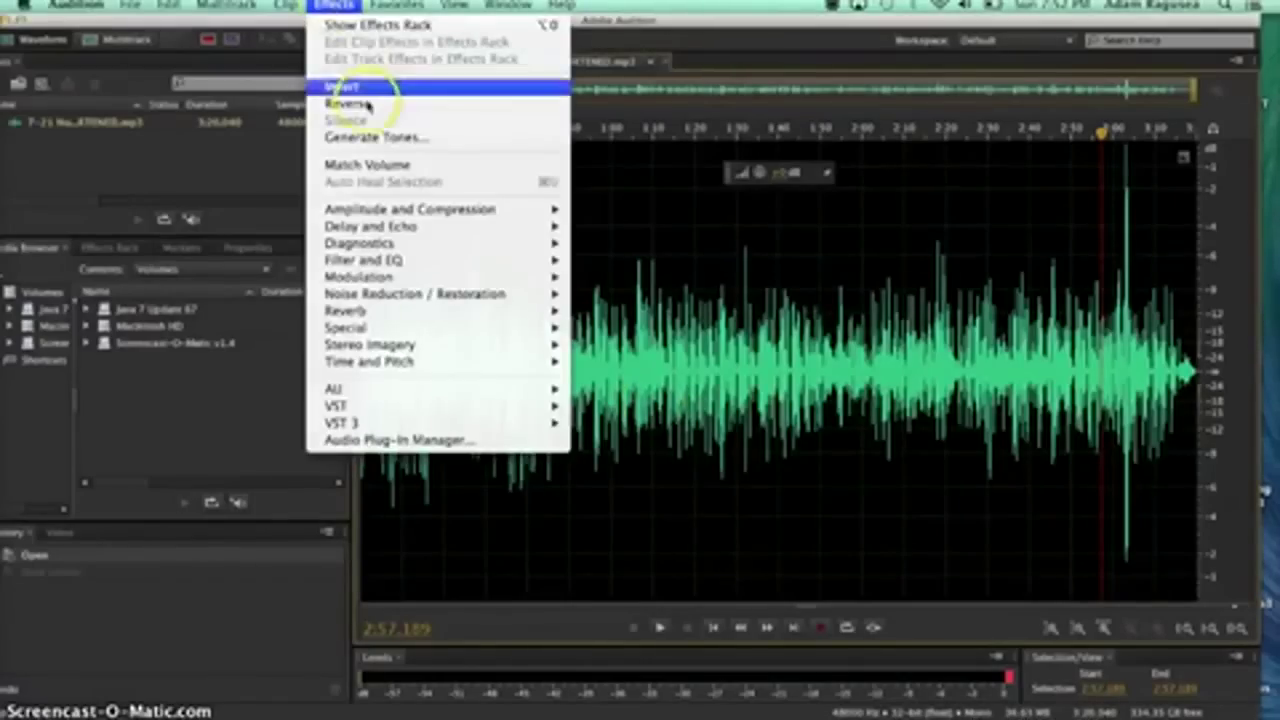
{"action": "mouse_move", "coordinate": [390, 212]}
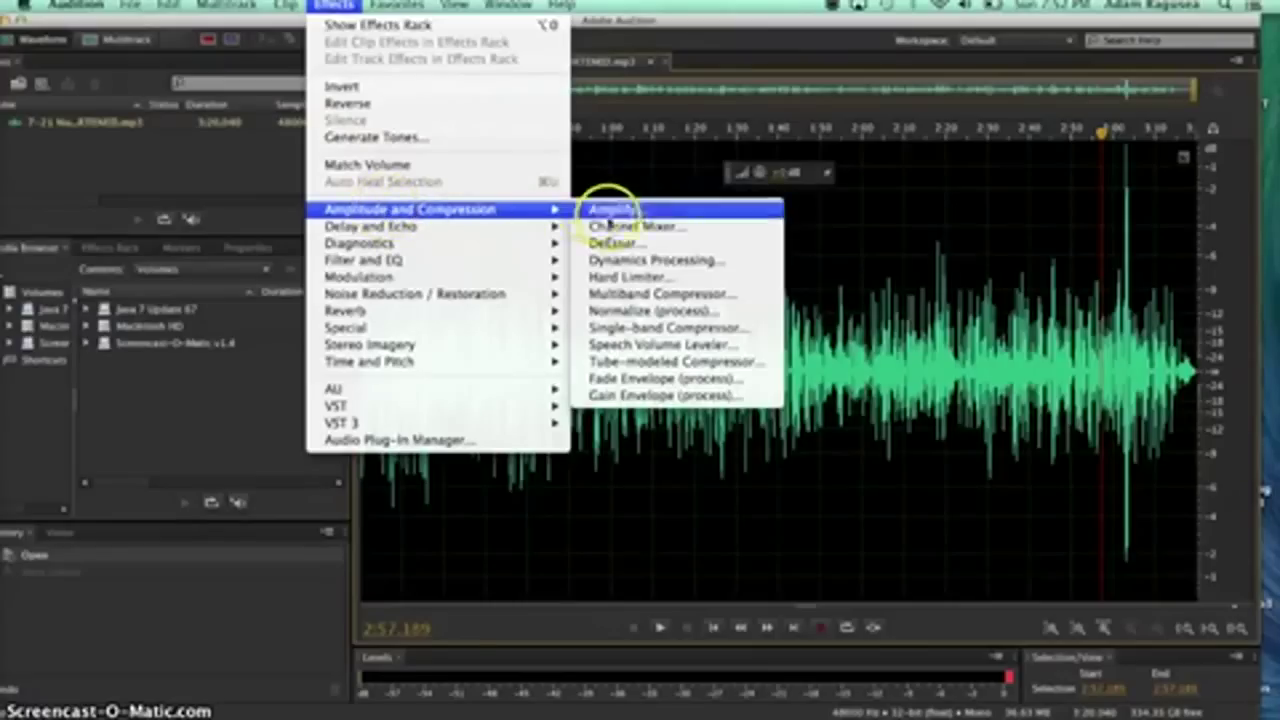
{"action": "left_click", "coordinate": [640, 277]}
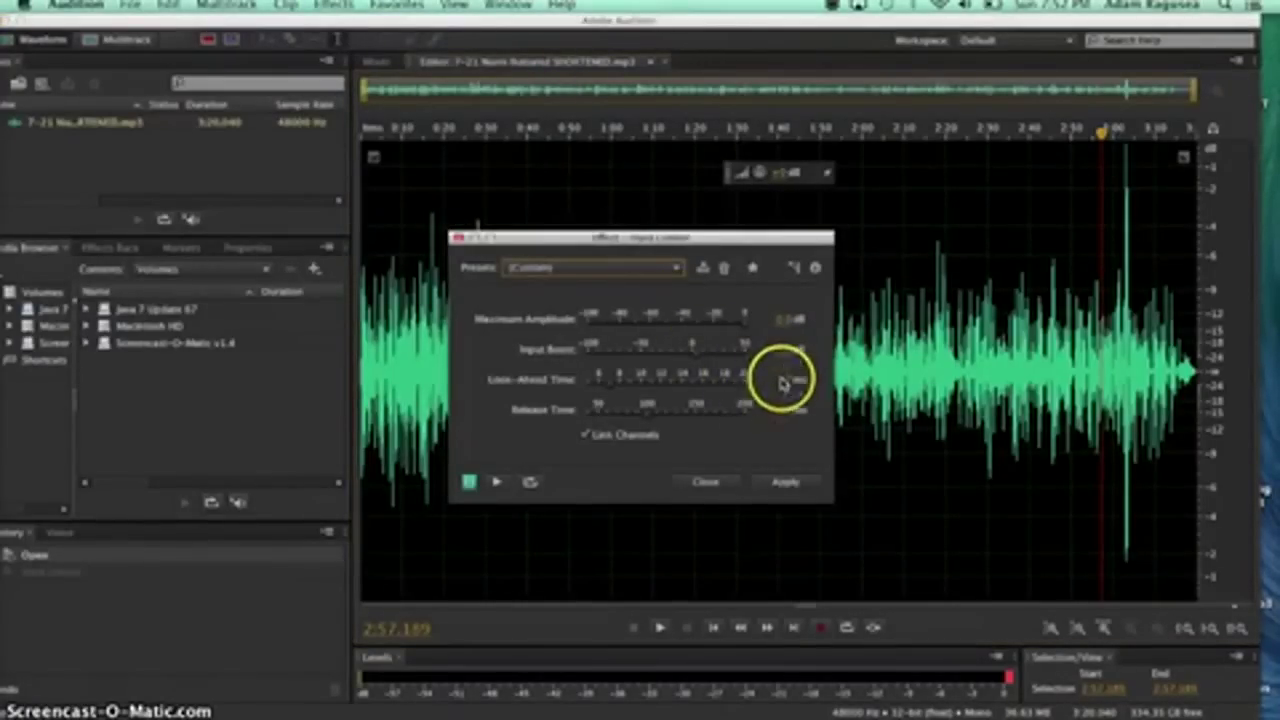
{"action": "left_click", "coordinate": [785, 482]}
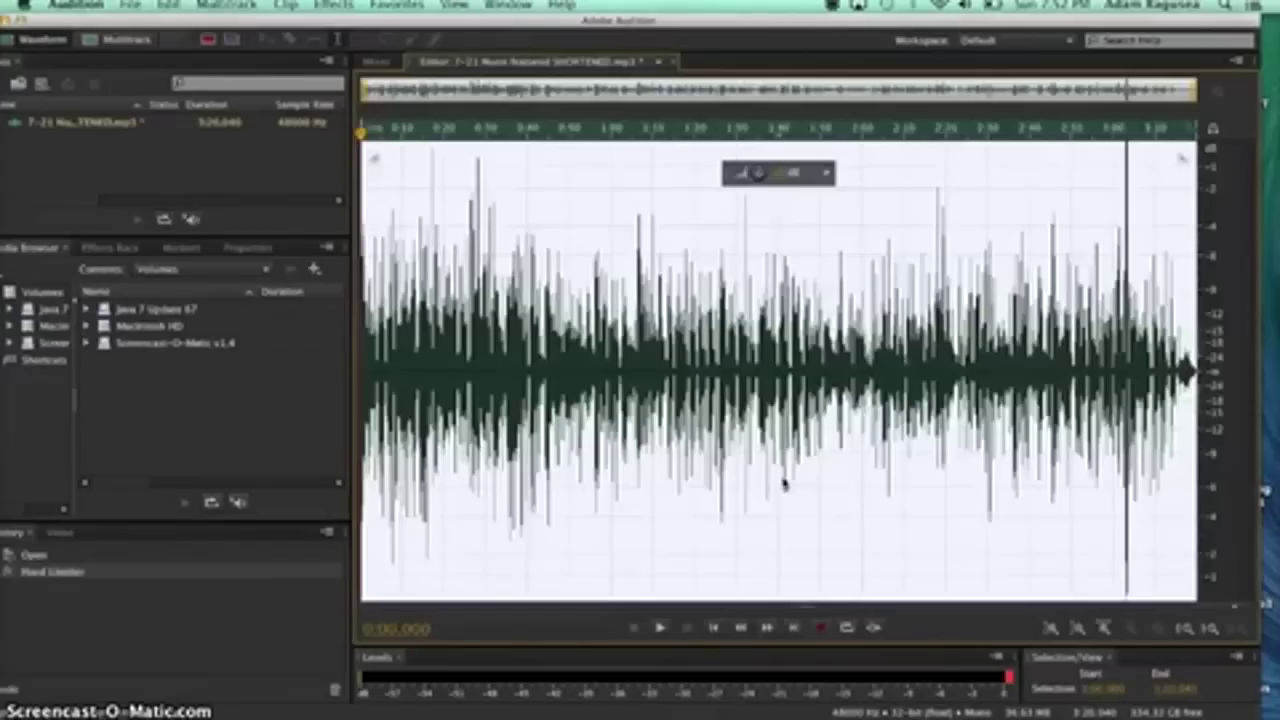
- Play the recording from about 2:59 through the loud spike near its end and stop playback
{"action": "left_click", "coordinate": [1110, 365]}
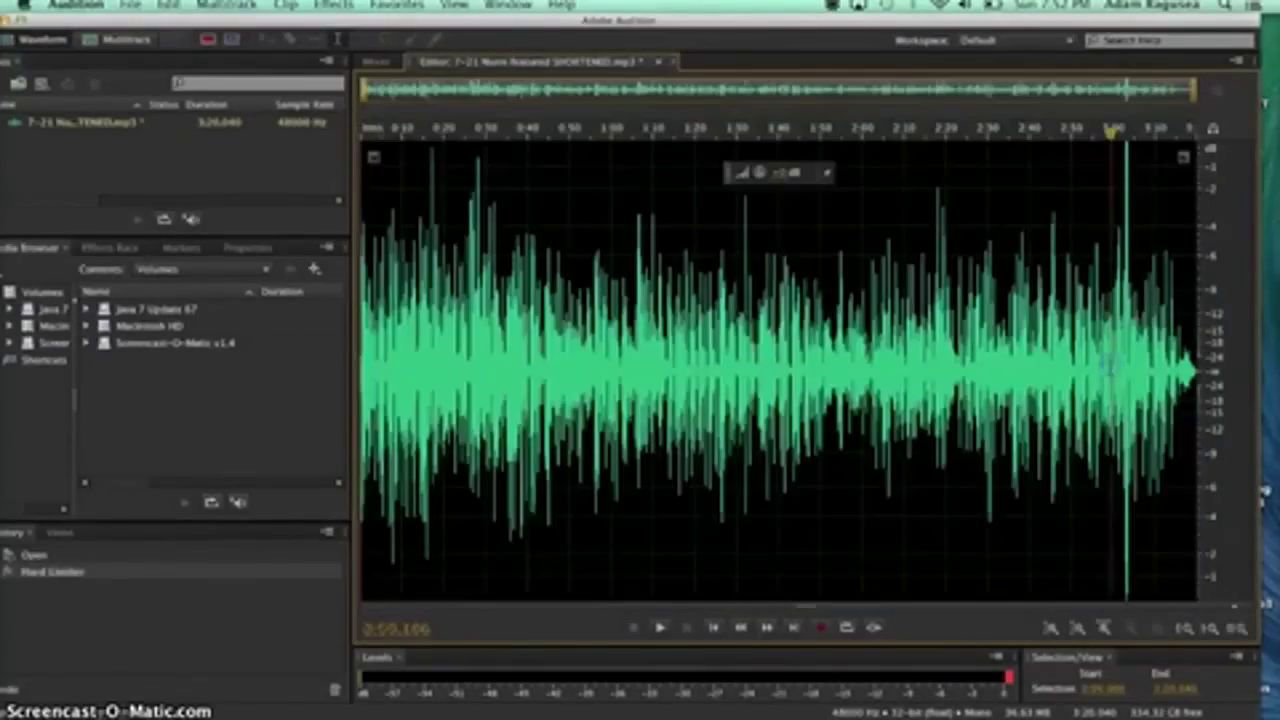
{"action": "key", "text": "space"}
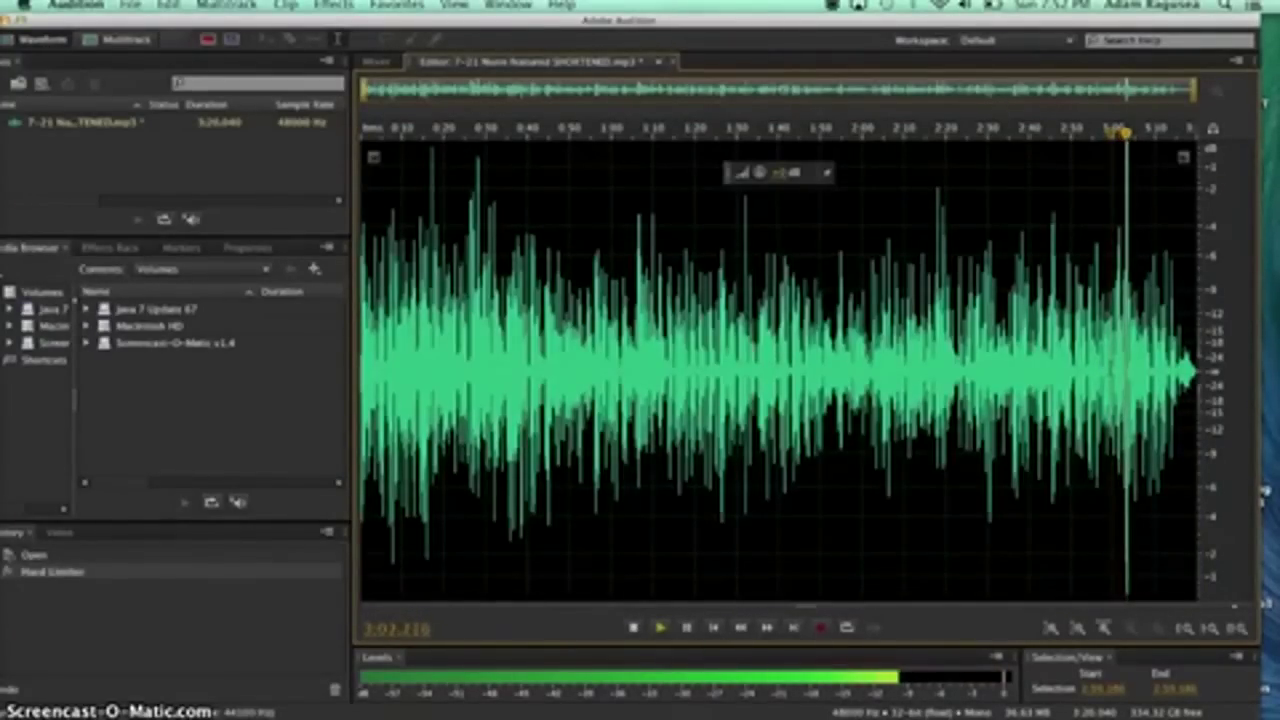
{"action": "key", "text": "space"}
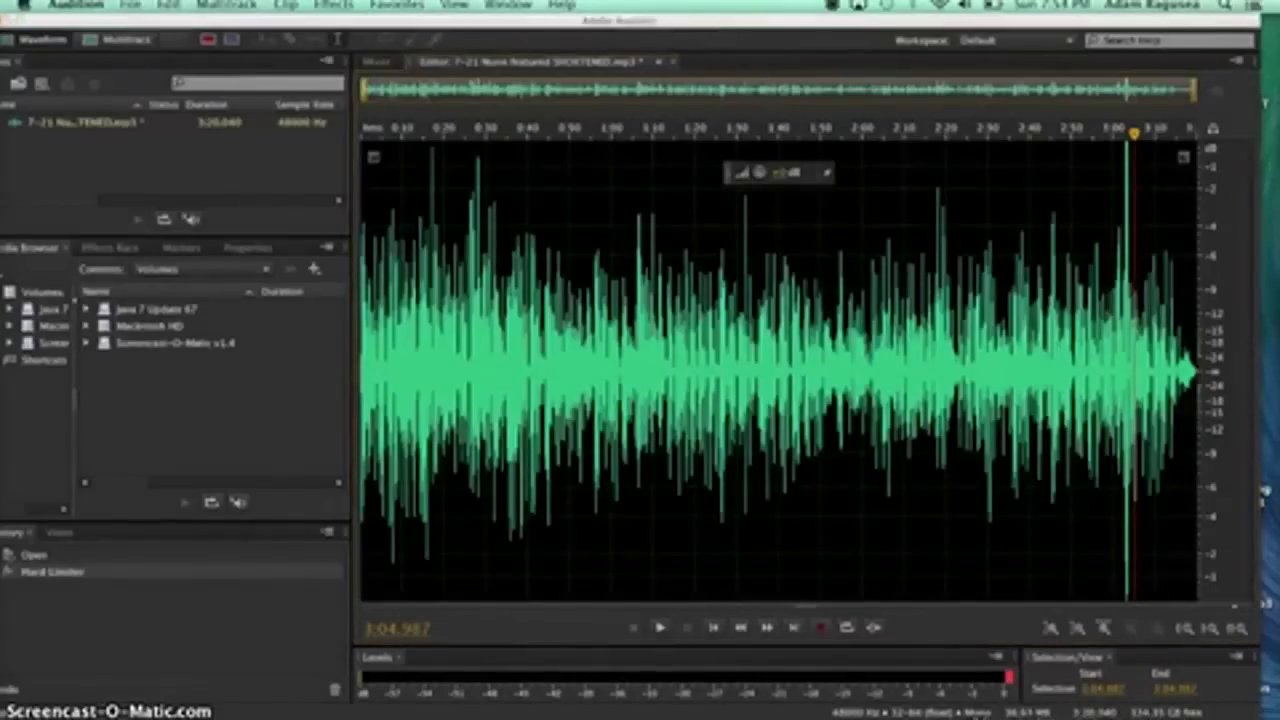
- Apply the Hard Limiter to the whole recording again with the maximum amplitude set to -3 dB
{"action": "left_click", "coordinate": [334, 5]}
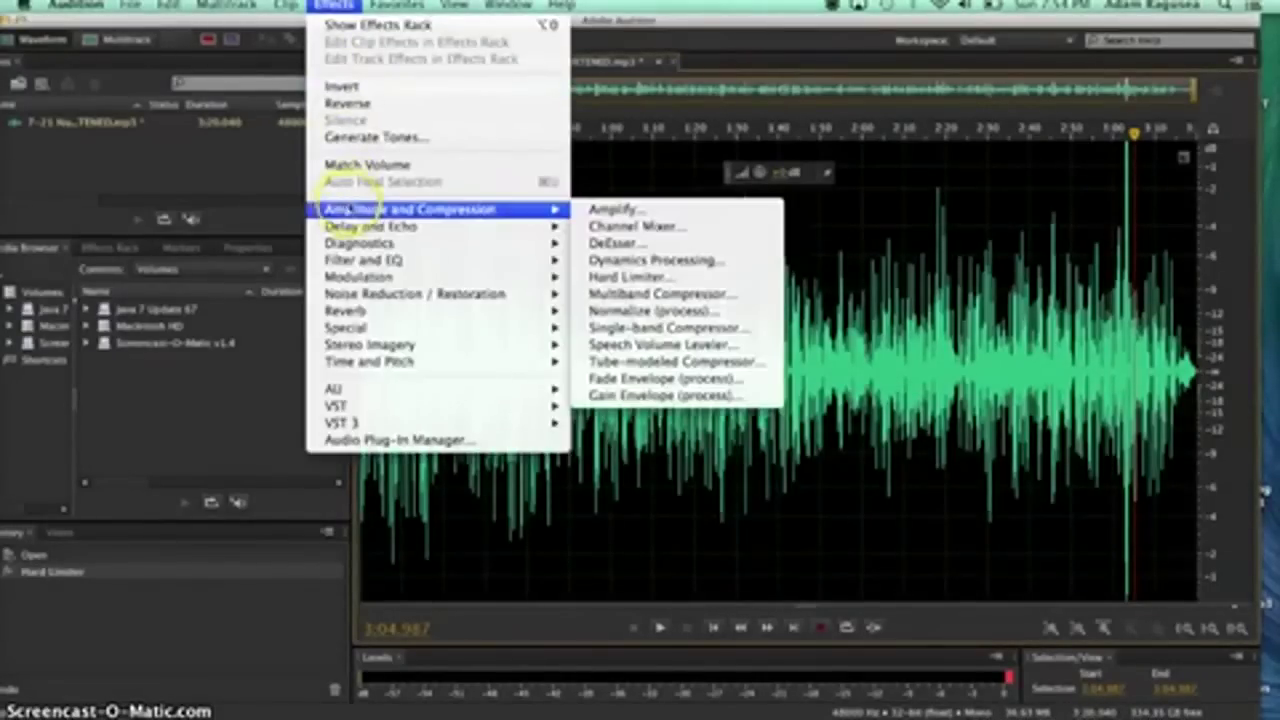
{"action": "mouse_move", "coordinate": [562, 228]}
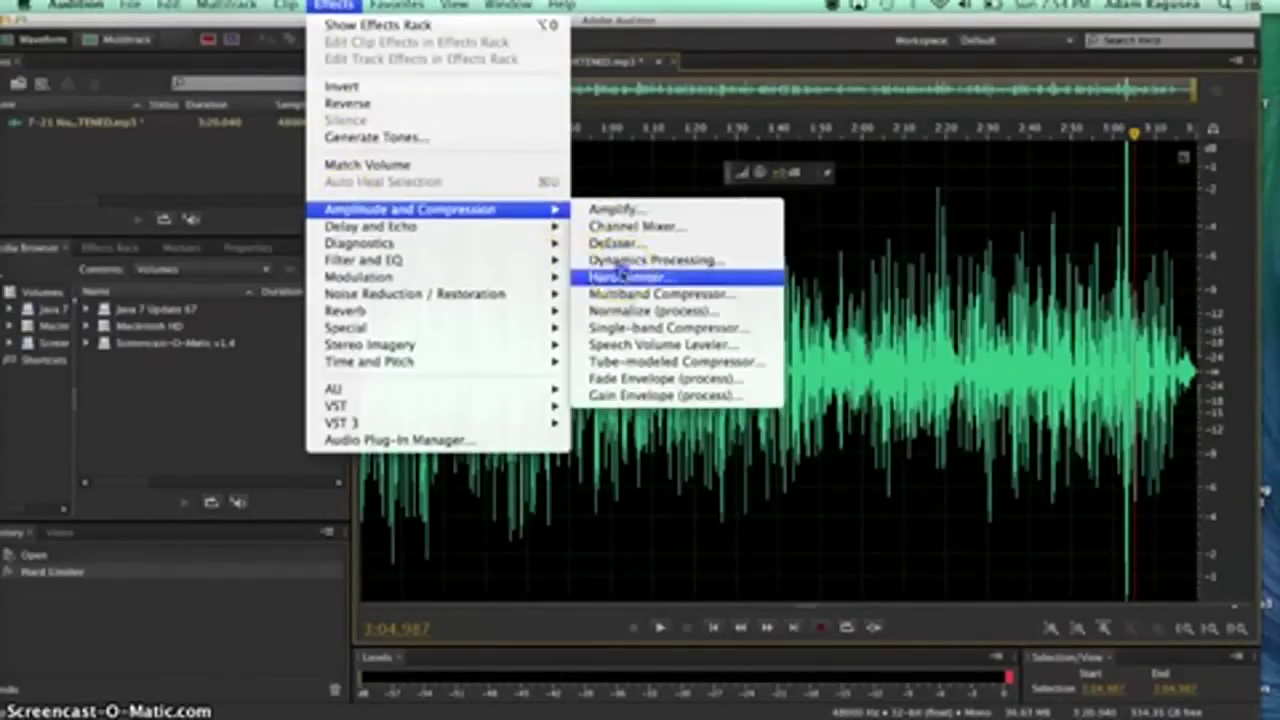
{"action": "left_click", "coordinate": [705, 271]}
{"action": "left_click", "coordinate": [778, 318]}
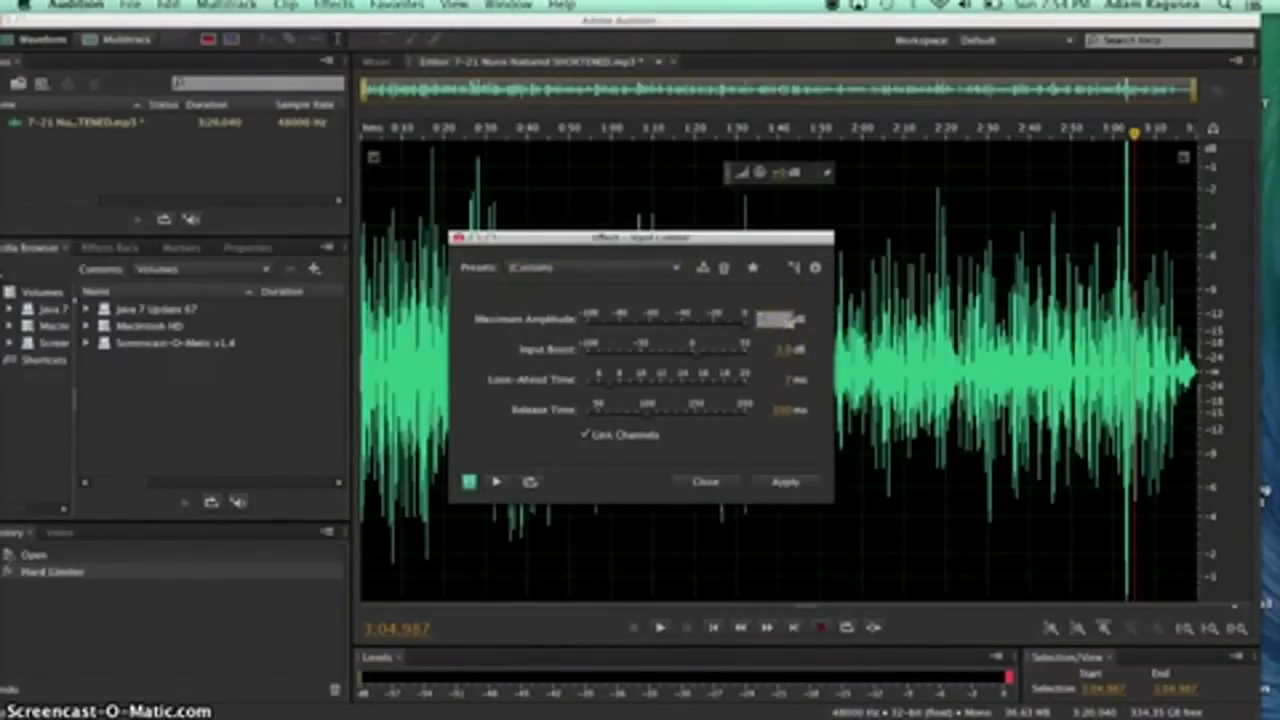
{"action": "type", "text": "-1"}
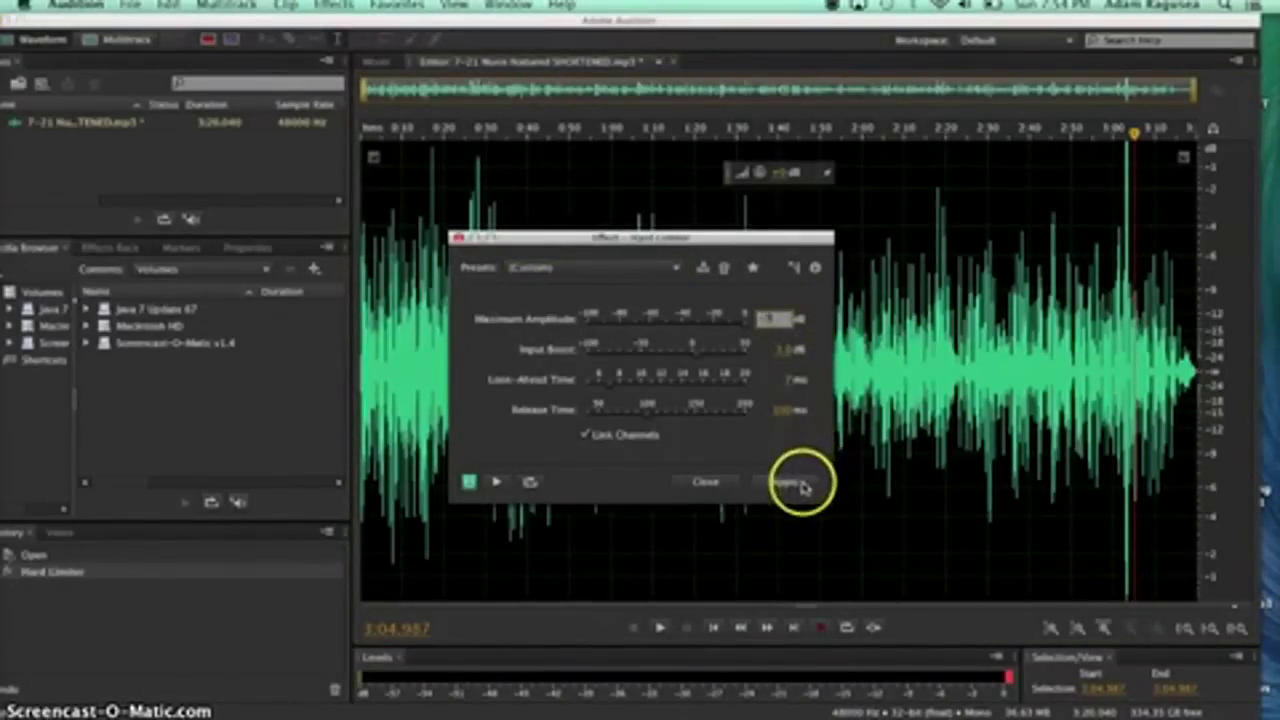
{"action": "left_click", "coordinate": [800, 484]}
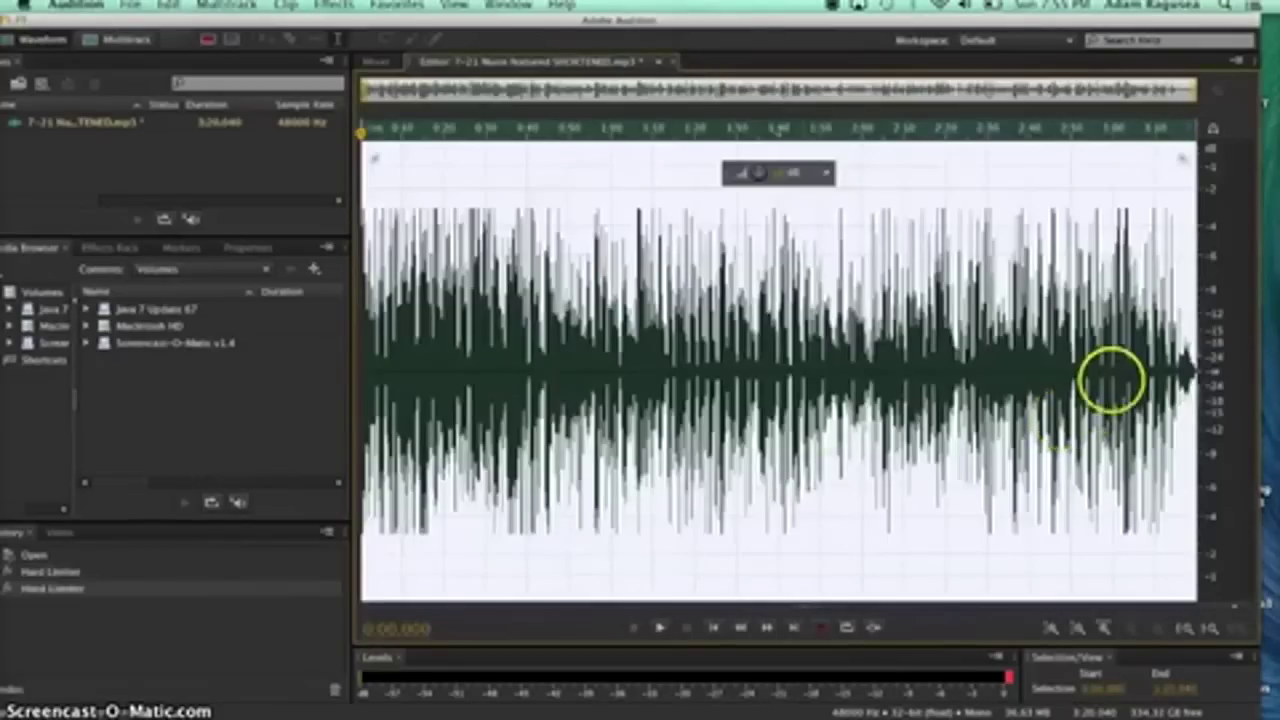
- Play the limited recording from about 3:00 to check the section around the former spike
{"action": "left_click", "coordinate": [1112, 383]}
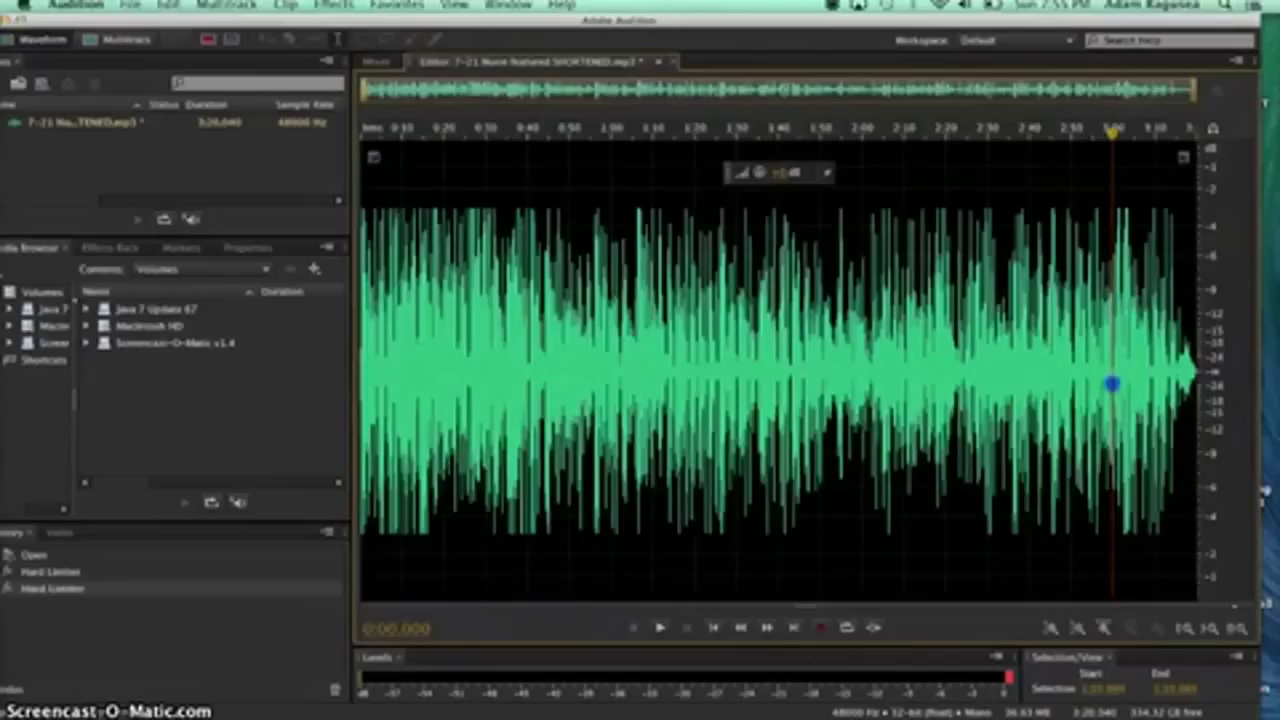
{"action": "key", "text": "space"}
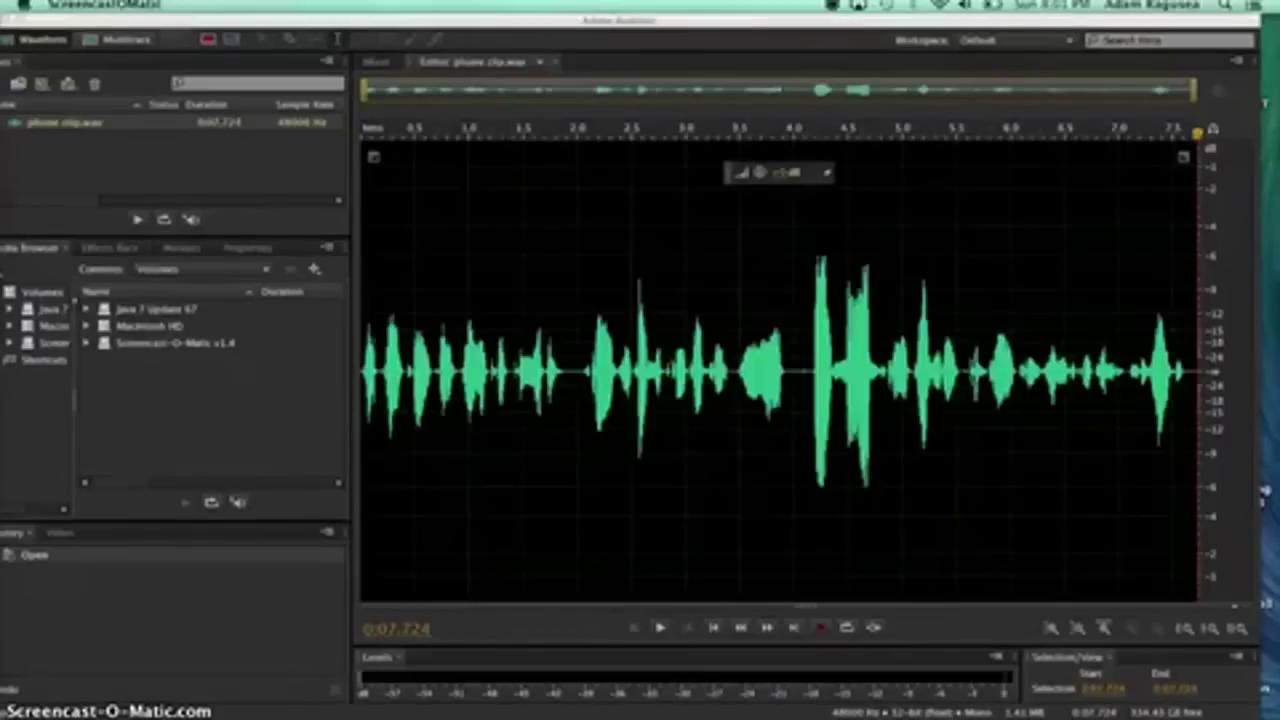
- Play the phone clip and return the playhead to its start
{"action": "left_click", "coordinate": [660, 628]}
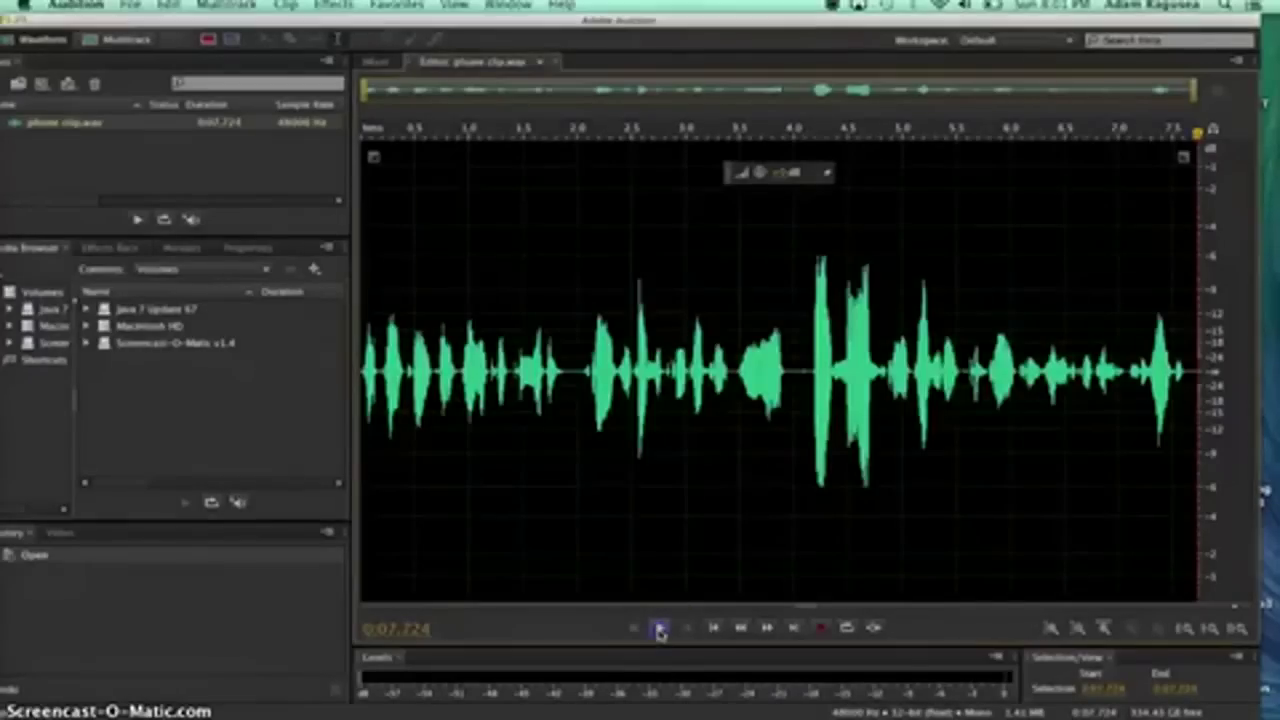
{"action": "left_click", "coordinate": [660, 628]}
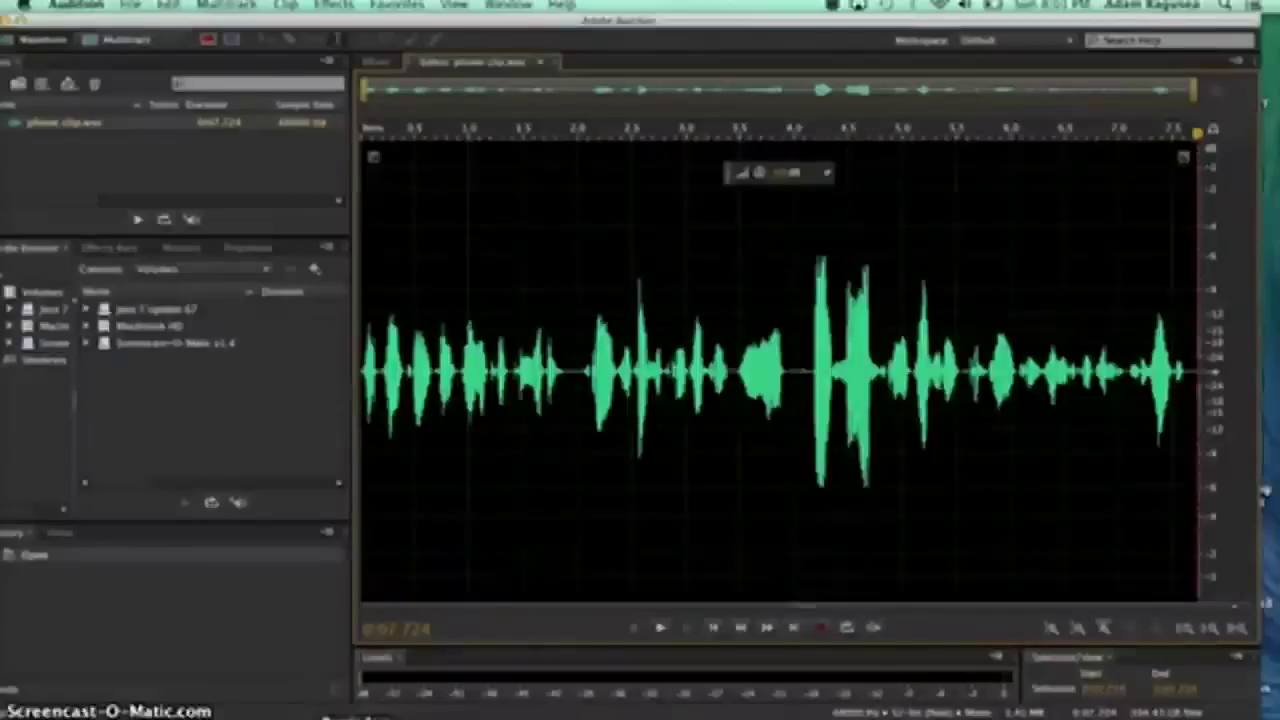
{"action": "key", "text": "Home"}
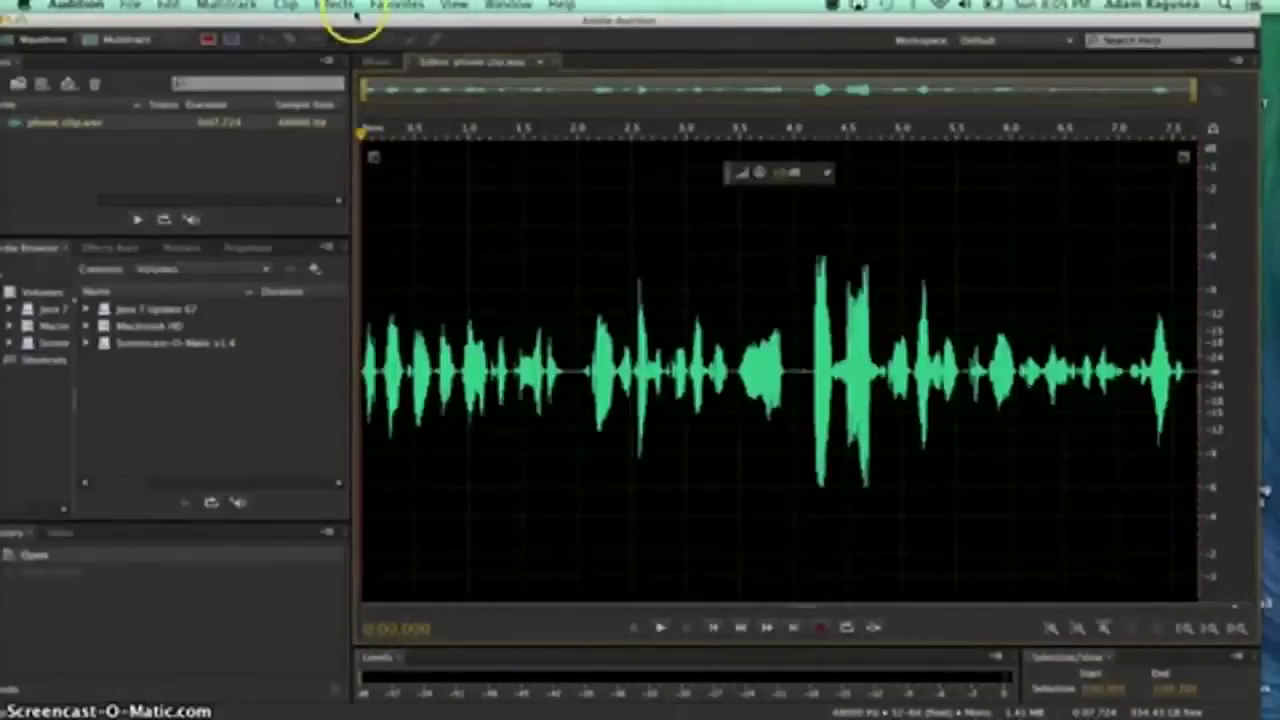
- Apply the Hard Limiter to the phone clip with an input boost of about 10 dB and play the result
{"action": "left_click", "coordinate": [340, 6]}
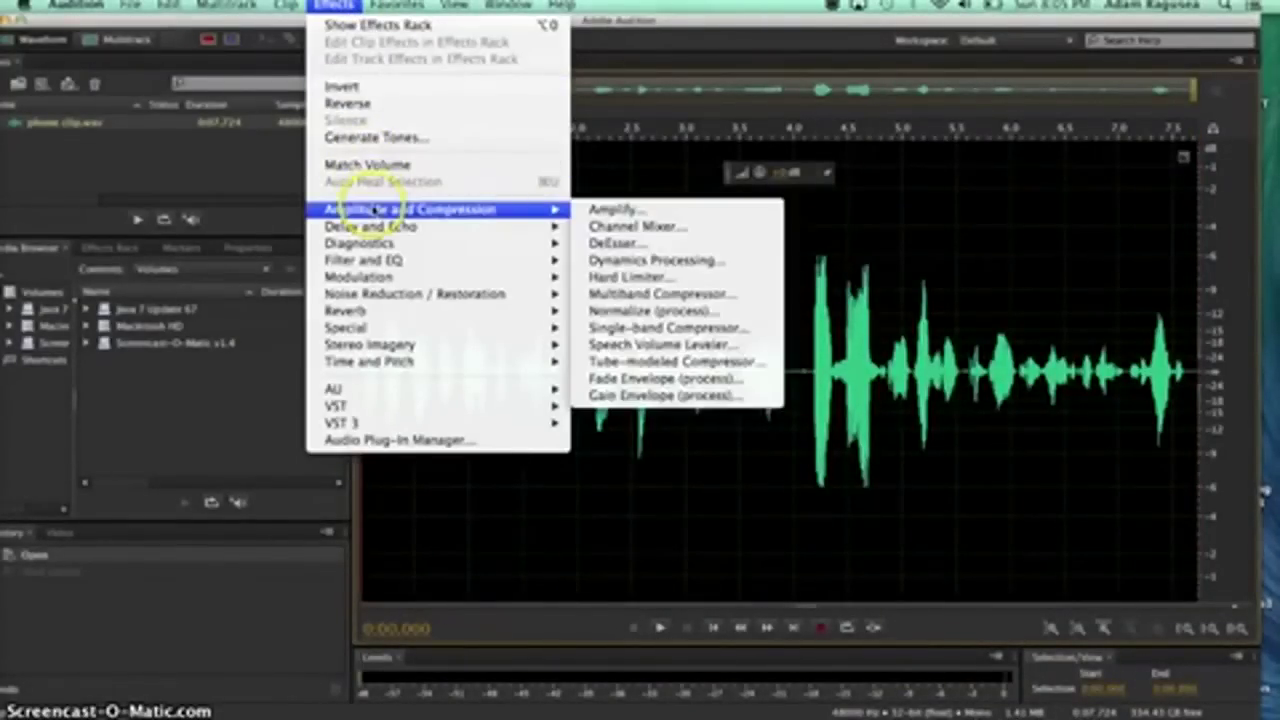
{"action": "mouse_move", "coordinate": [545, 209]}
{"action": "left_click", "coordinate": [600, 277]}
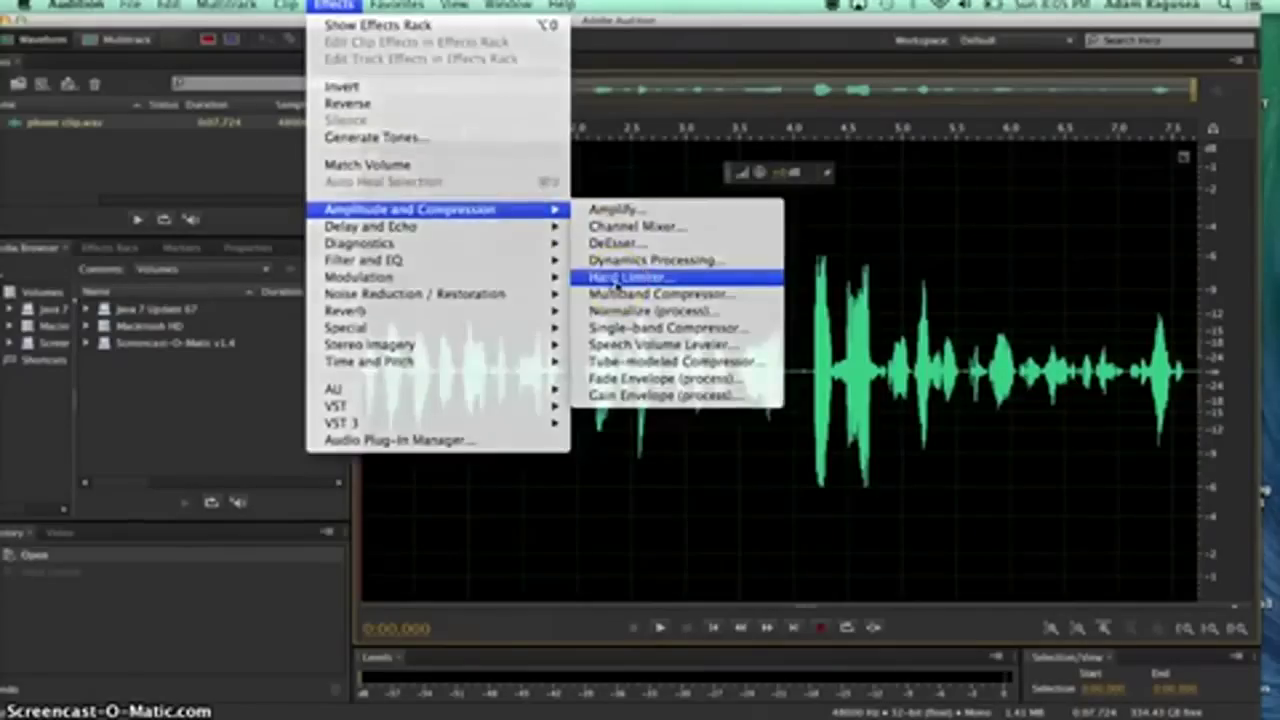
{"action": "mouse_move", "coordinate": [714, 345]}
{"action": "left_mouse_down"}
{"action": "mouse_move", "coordinate": [731, 354]}
{"action": "mouse_move", "coordinate": [707, 360]}
{"action": "left_mouse_up"}
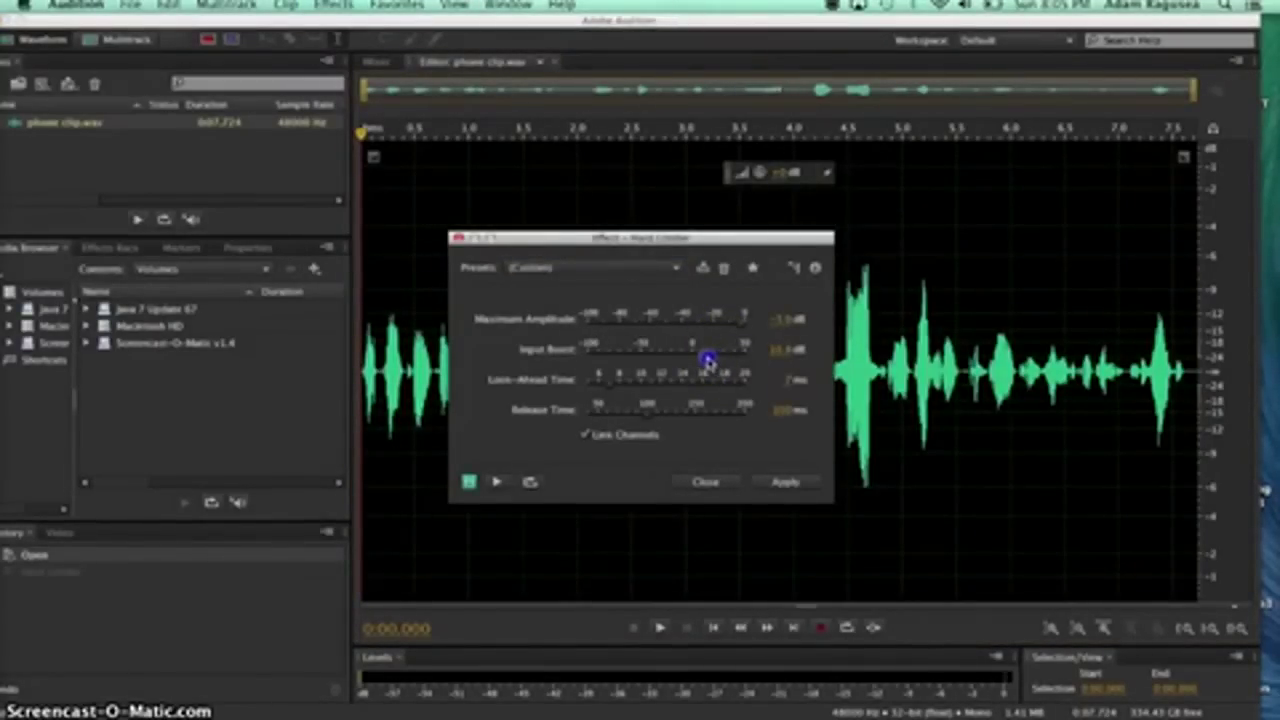
{"action": "left_click", "coordinate": [790, 483]}
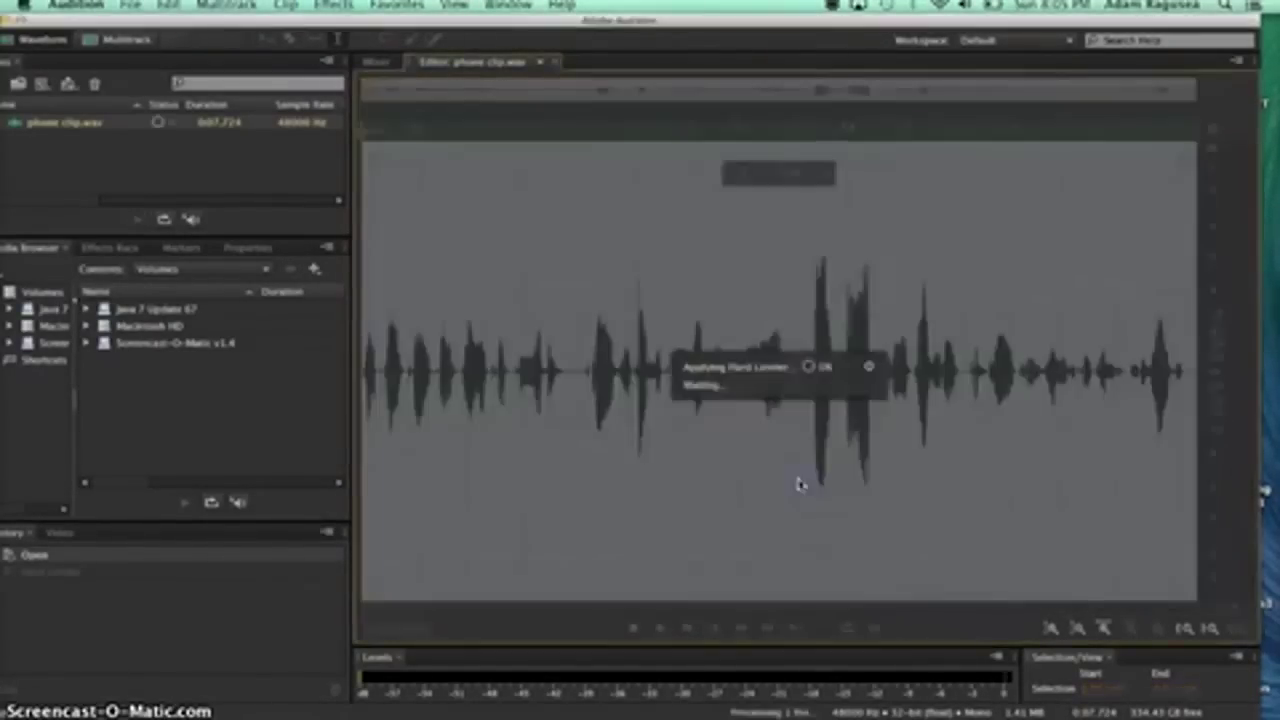
{"action": "key", "text": "space"}
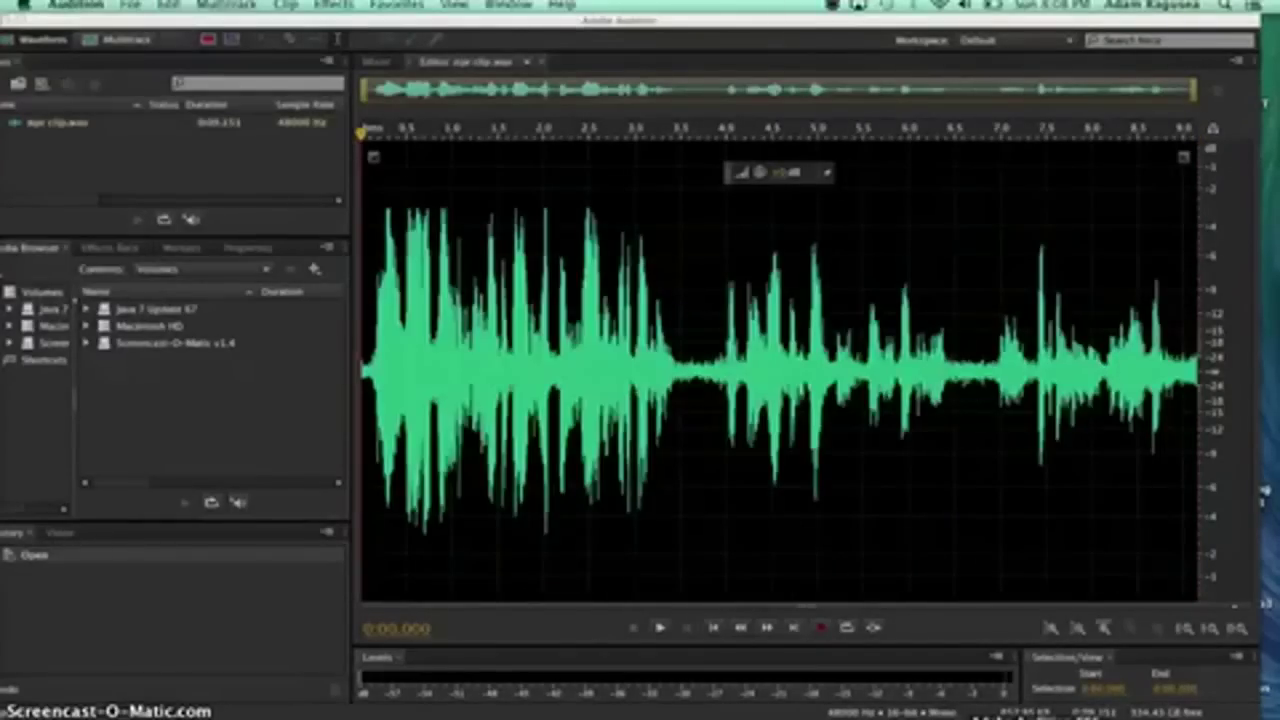
- Play the npr clip on its own and then the multitrack session that layers it with the car sound
{"action": "key", "text": "space"}
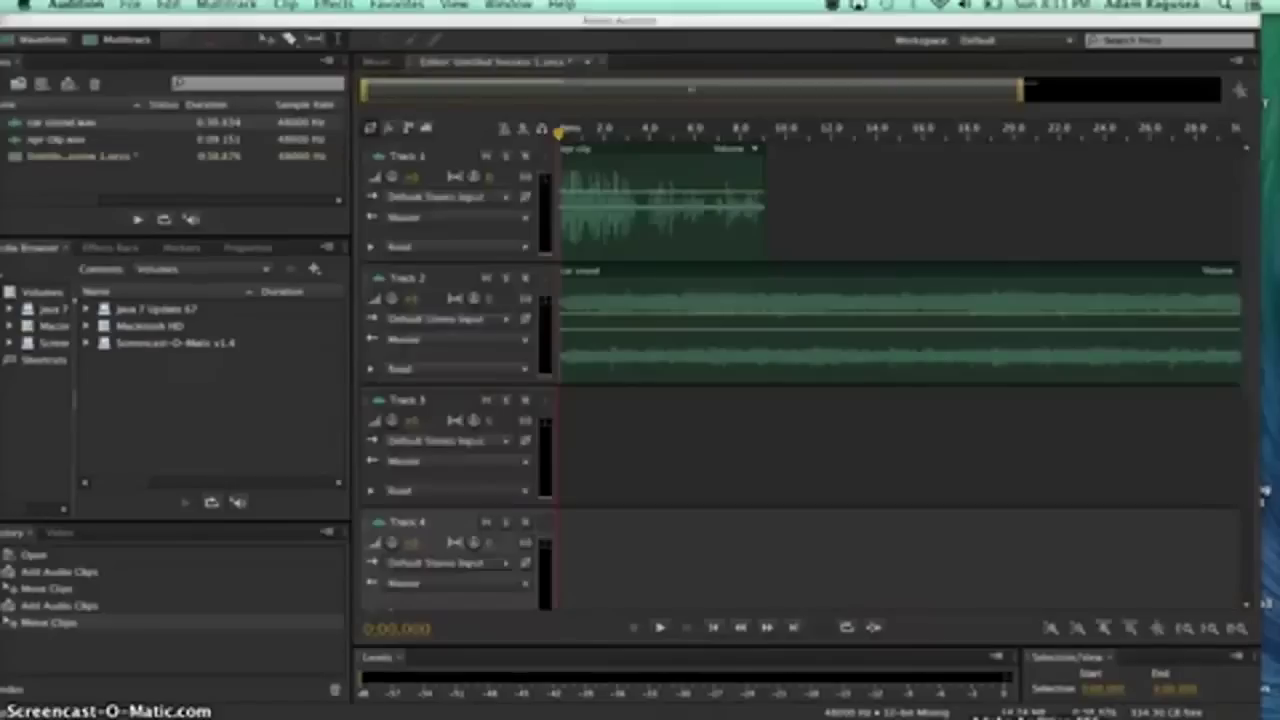
{"action": "key", "text": "space"}
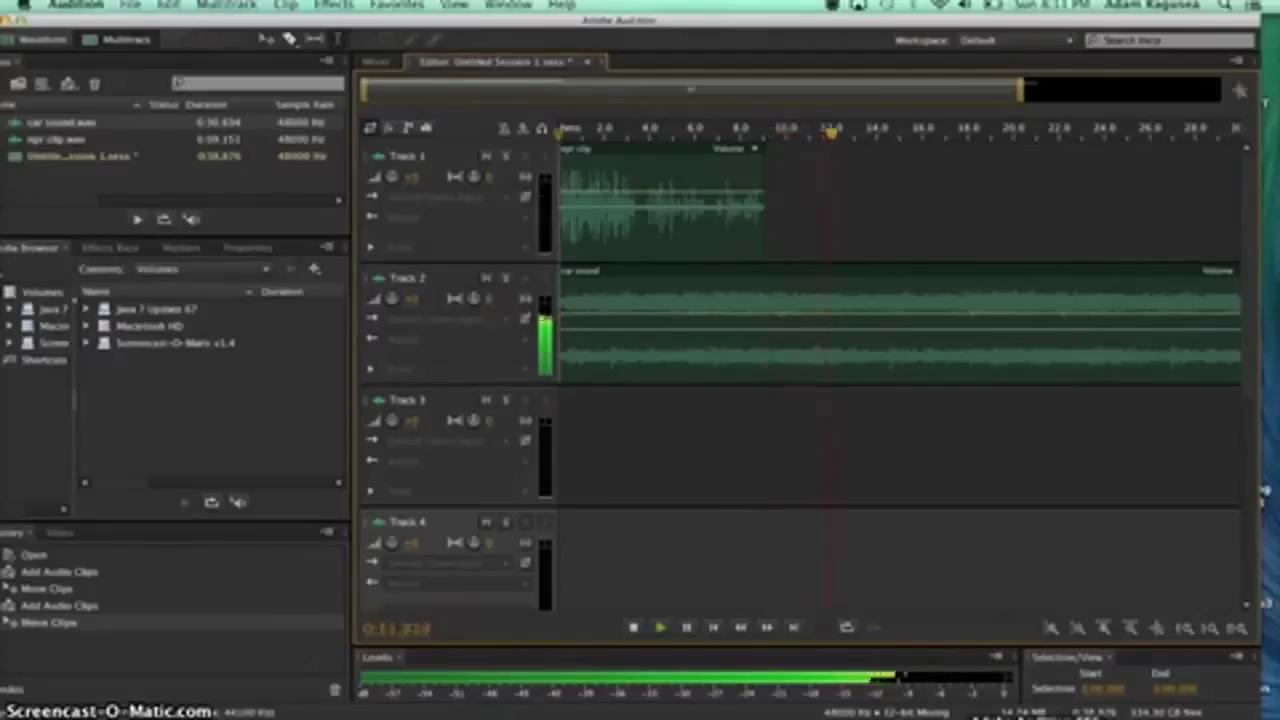
{"action": "left_click", "coordinate": [643, 626]}
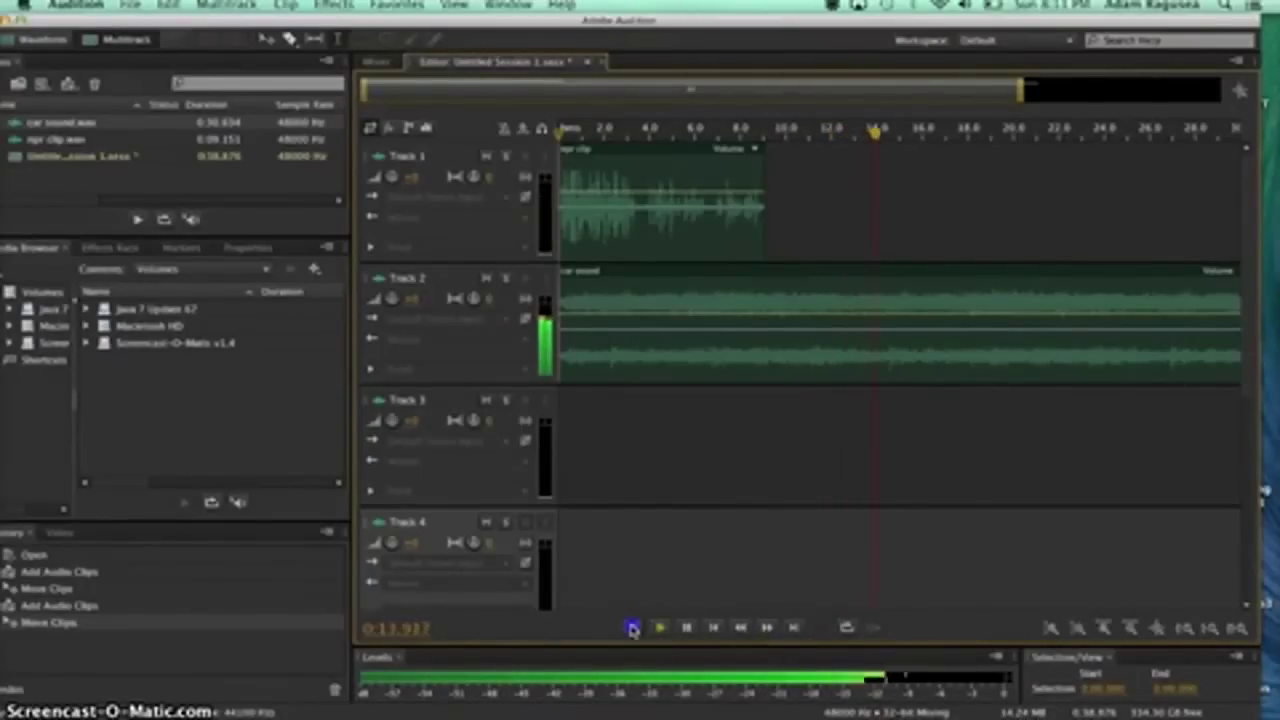
{"action": "left_click", "coordinate": [1100, 716]}
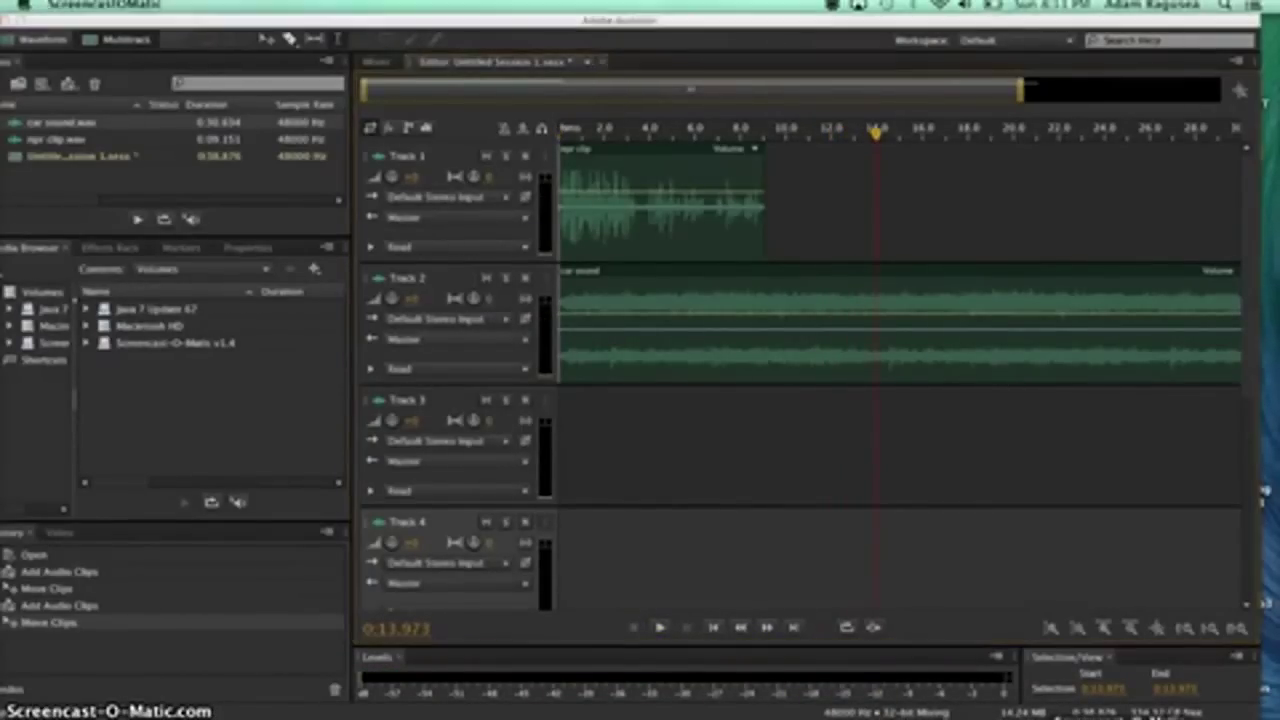
{"action": "left_click", "coordinate": [589, 489]}
- Select the entire npr clip, apply the Hard Limiter with its existing settings, and play the result
{"action": "double_click", "coordinate": [606, 171]}
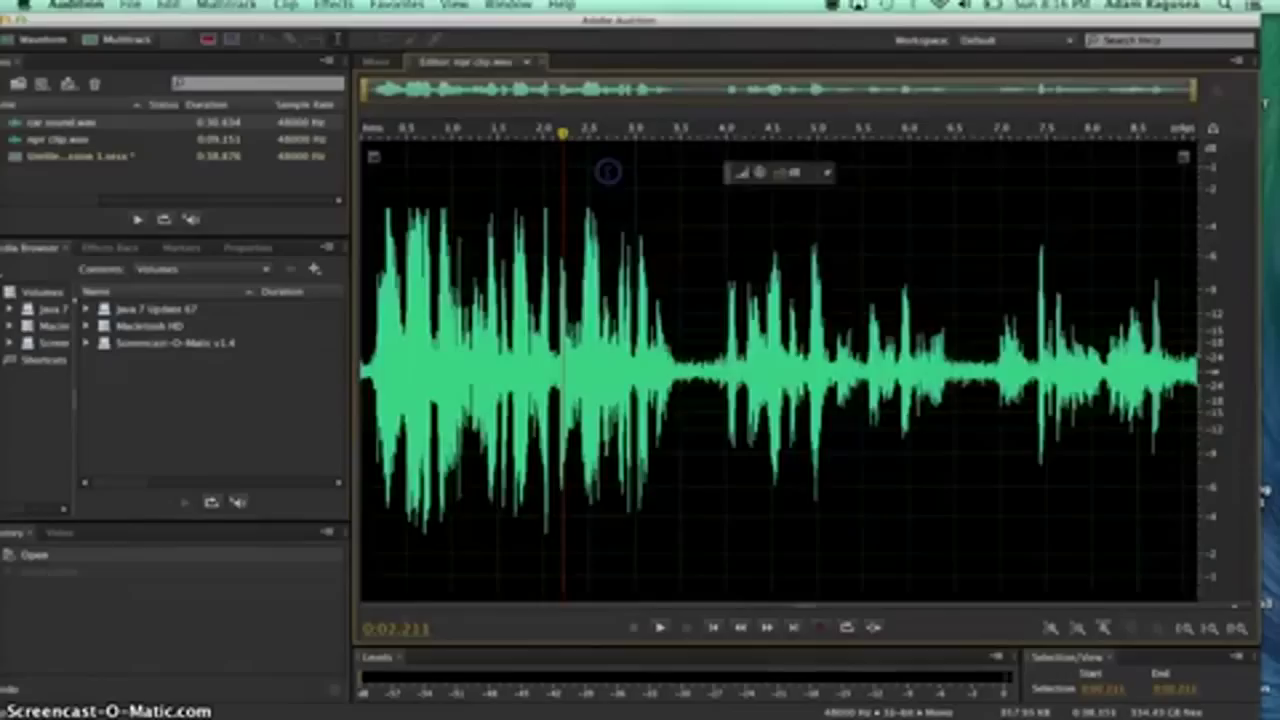
{"action": "double_click", "coordinate": [607, 172]}
{"action": "left_click", "coordinate": [334, 5]}
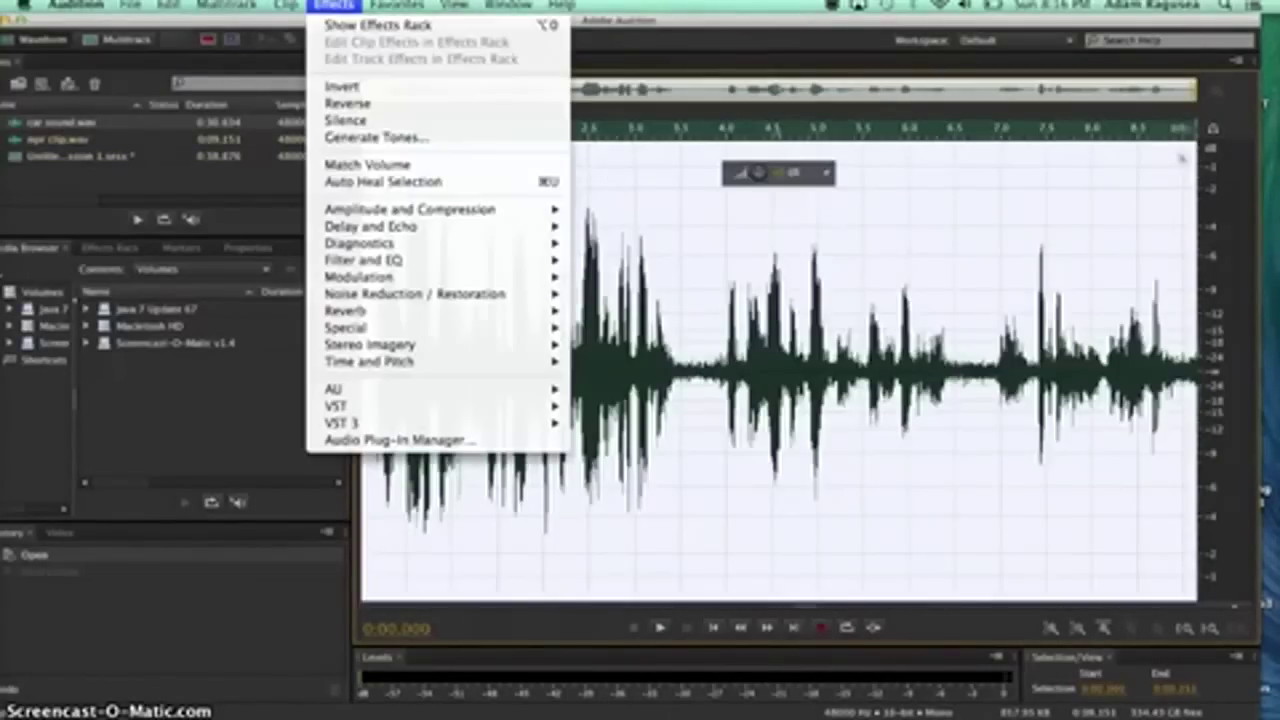
{"action": "mouse_move", "coordinate": [375, 210]}
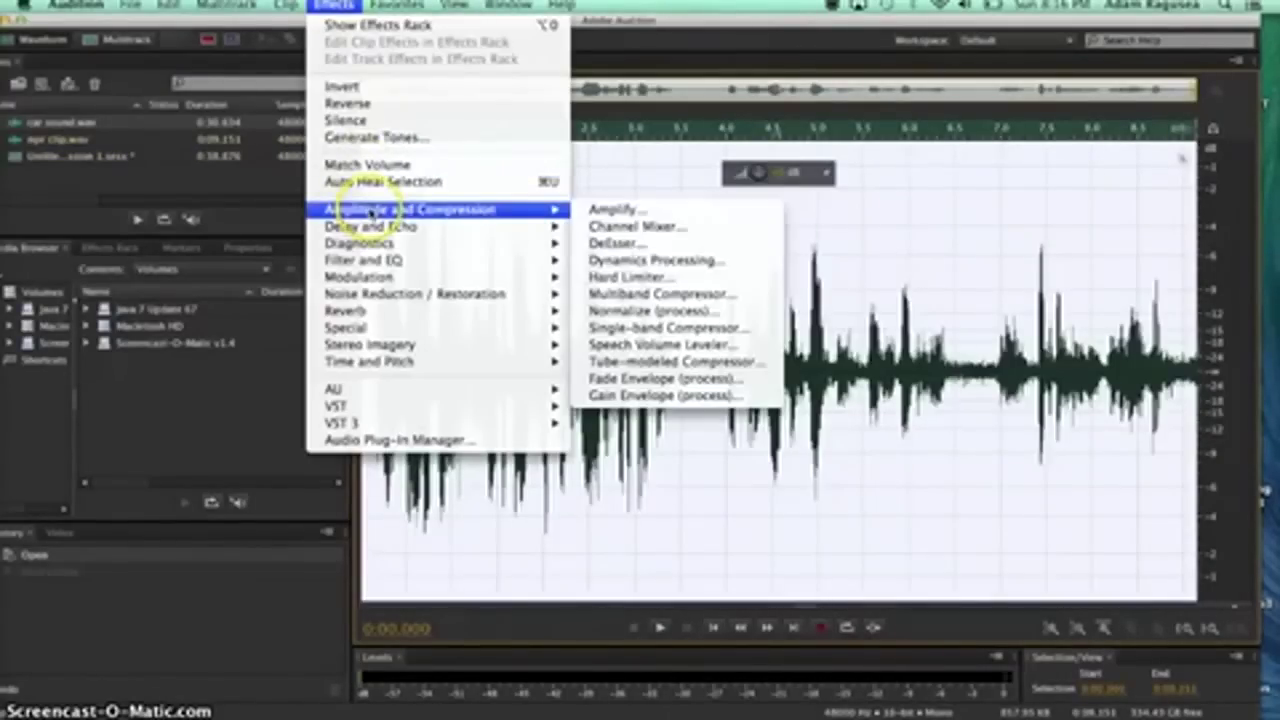
{"action": "left_click", "coordinate": [662, 280]}
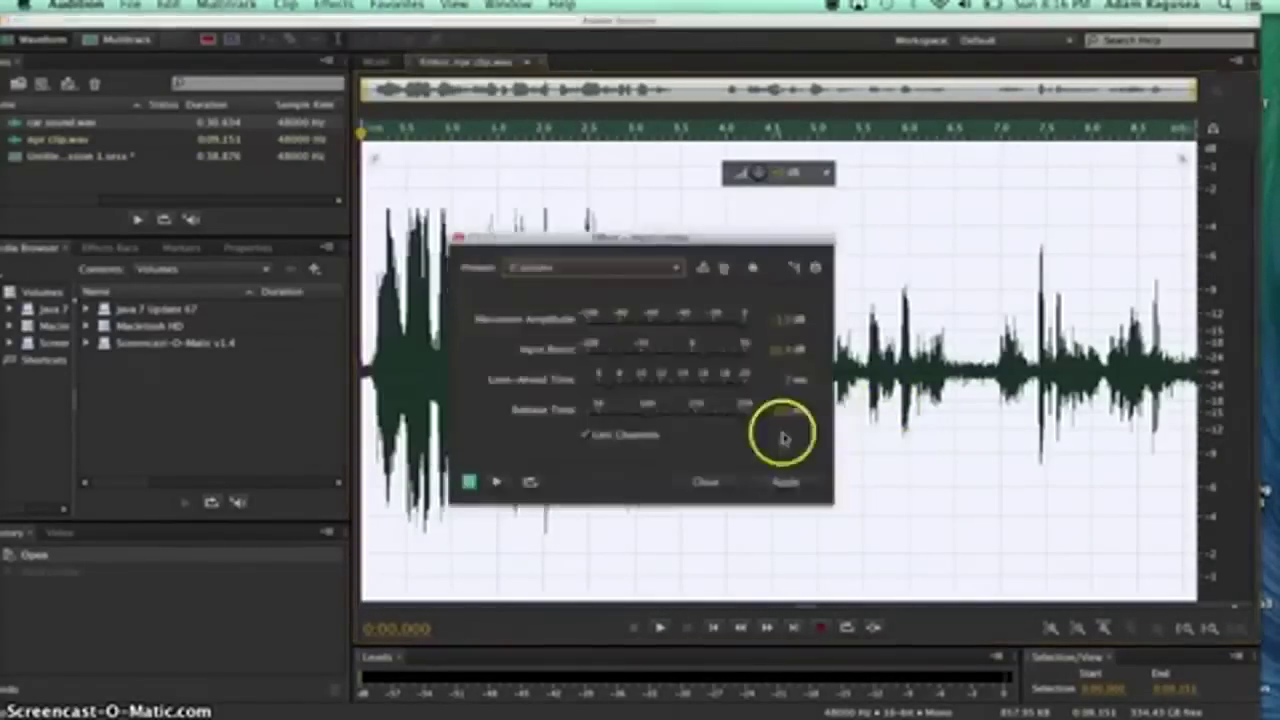
{"action": "left_click", "coordinate": [786, 484]}
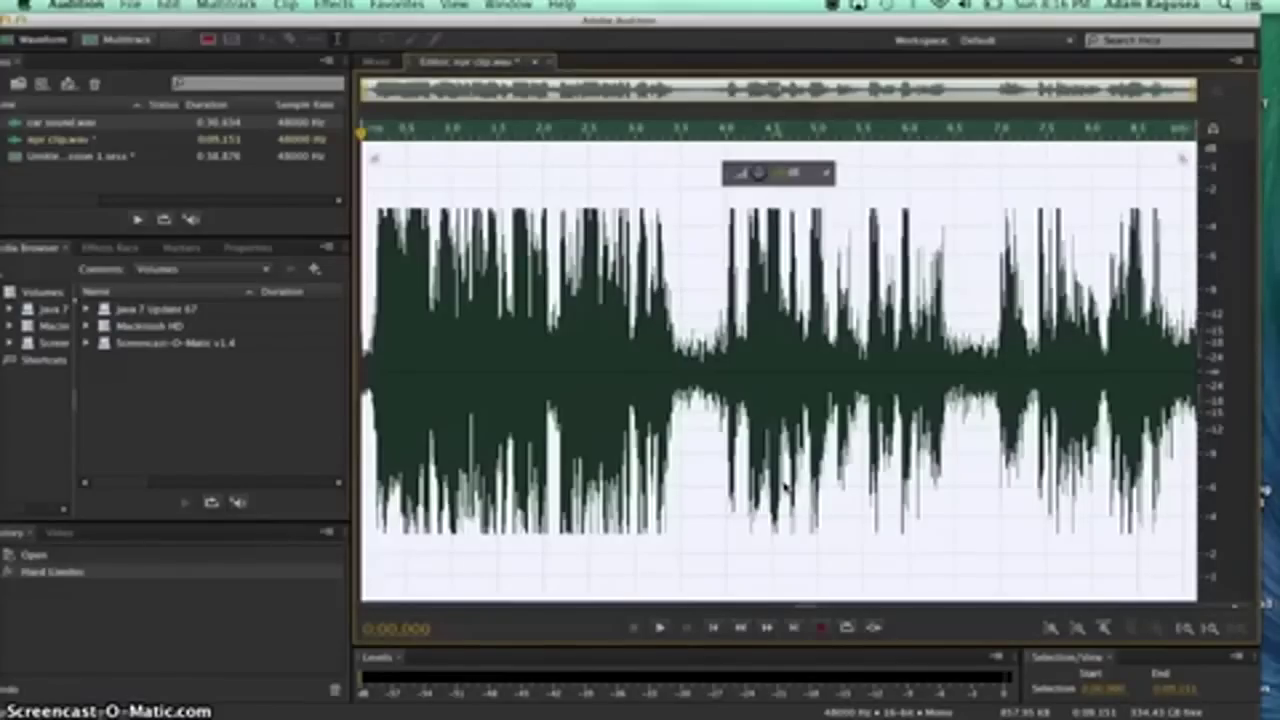
{"action": "key", "text": "space"}
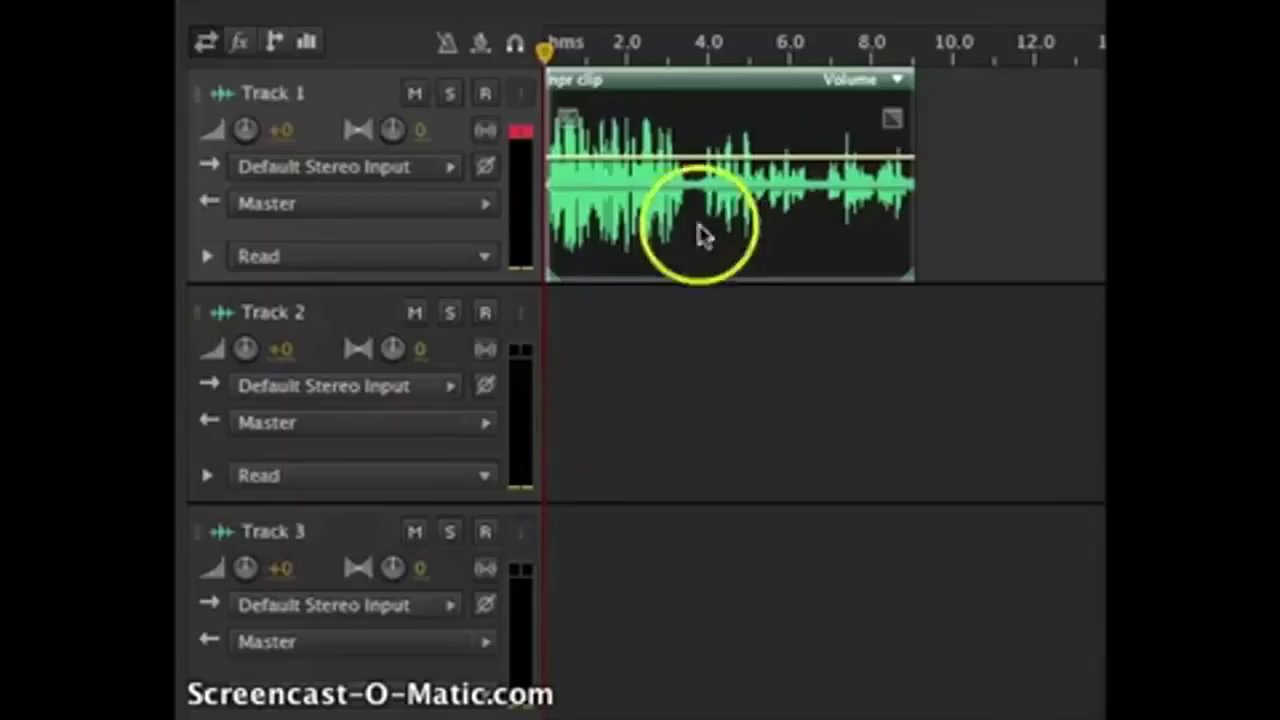
- Raise the npr clip's volume envelope on Track 1 gradually from about 4 seconds onward with keyframes and play it back
{"action": "left_click_drag", "start_coordinate": [700, 234], "coordinate": [707, 168]}
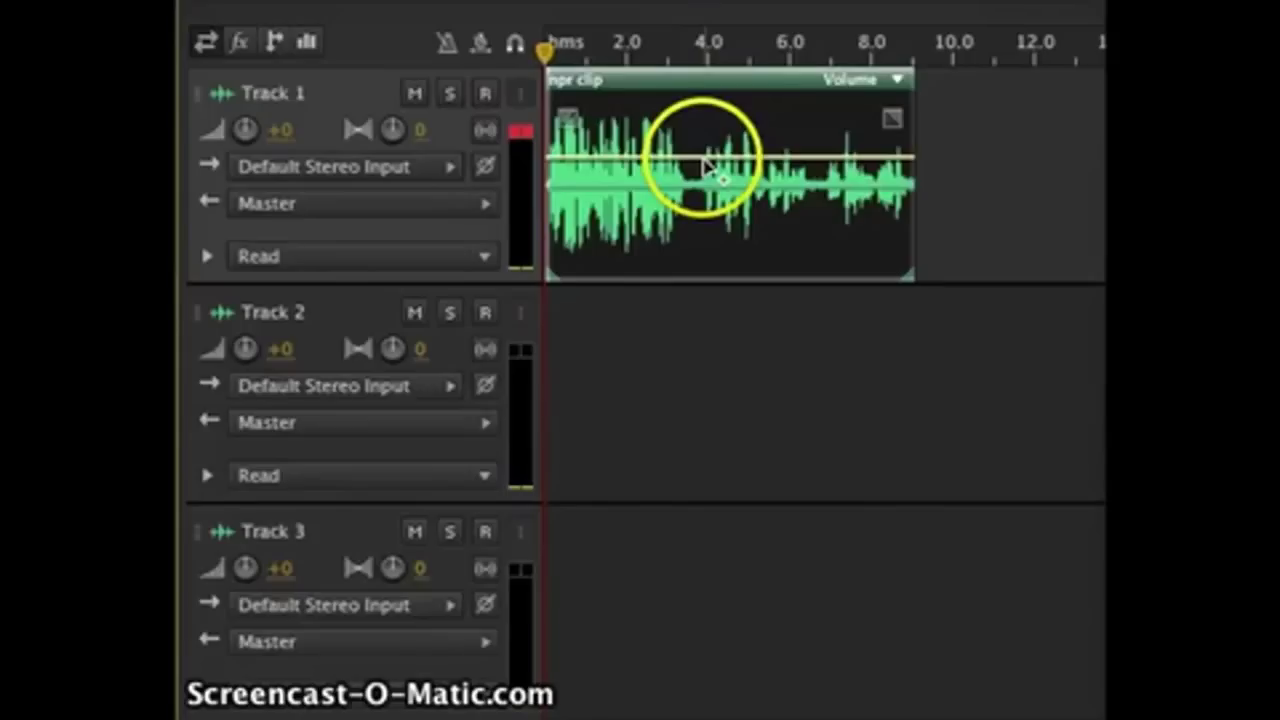
{"action": "left_click_drag", "start_coordinate": [702, 160], "coordinate": [865, 122]}
{"action": "left_click", "coordinate": [766, 150]}
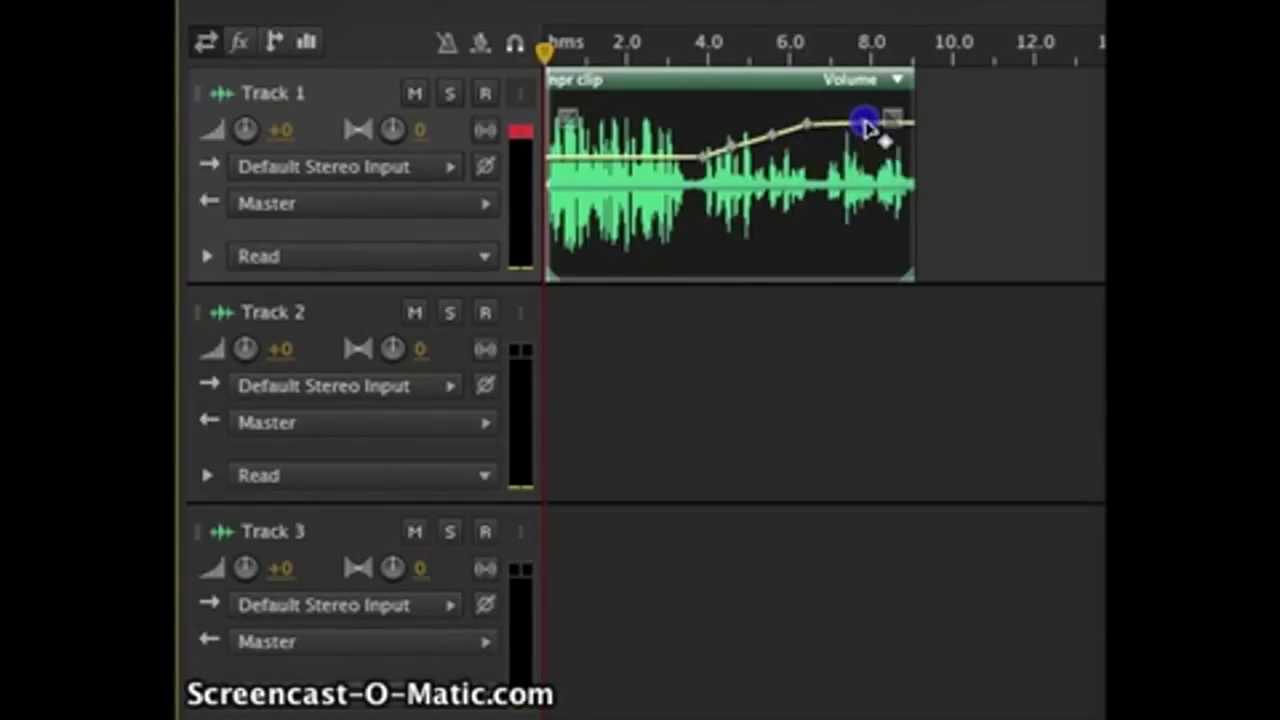
{"action": "key", "text": "space"}
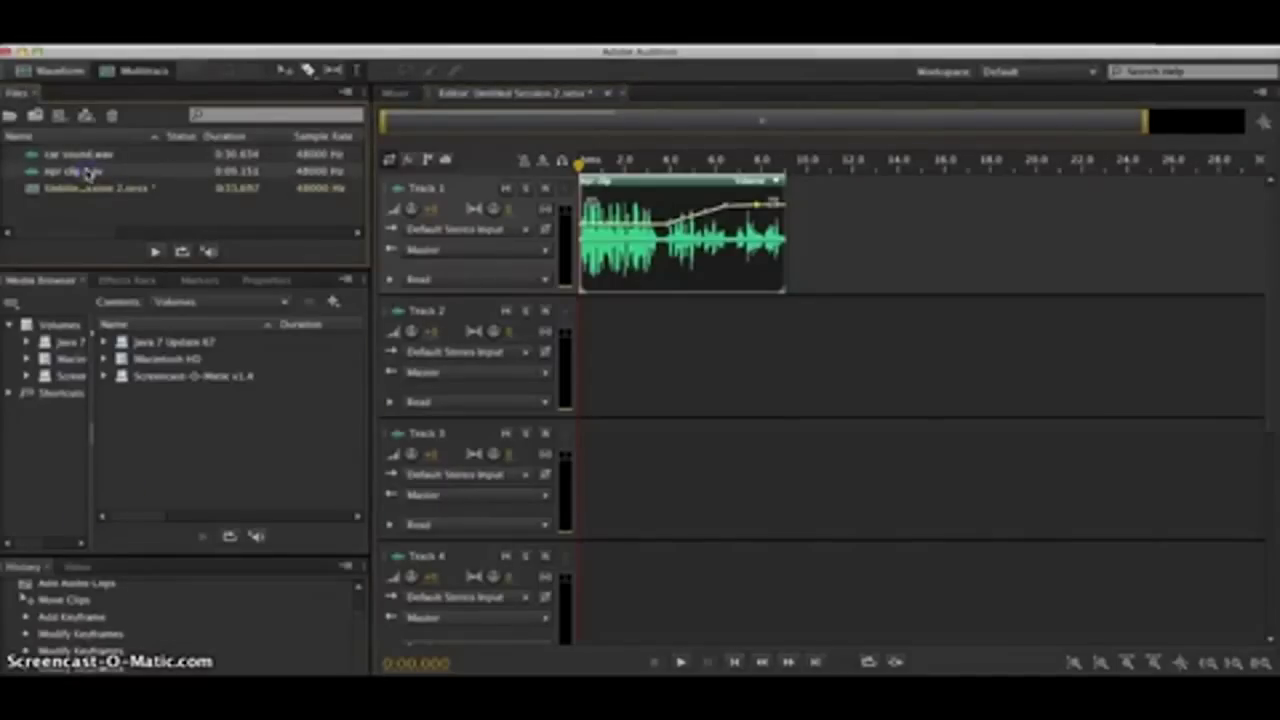
- Place car sound.wav at the start of Track 2 beneath the npr clip and play the layered session
{"action": "left_click_drag", "start_coordinate": [86, 155], "coordinate": [553, 322]}
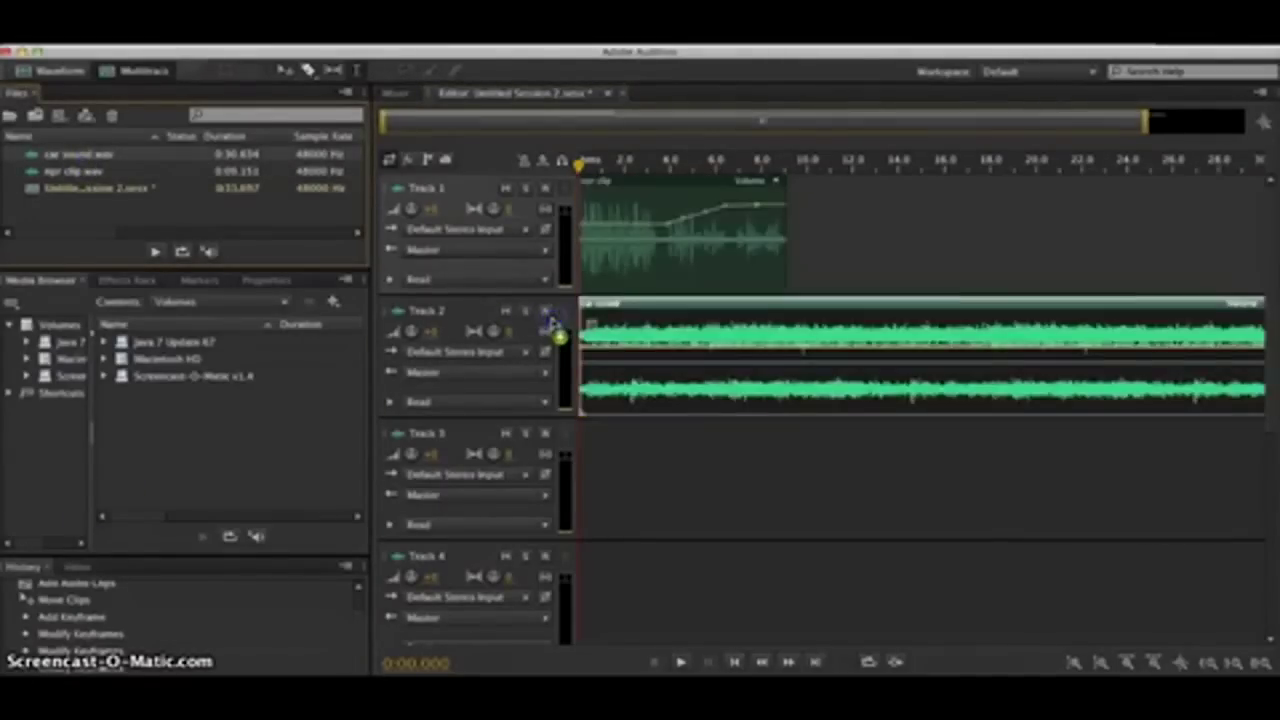
{"action": "left_click", "coordinate": [652, 582]}
{"action": "key", "text": "space"}
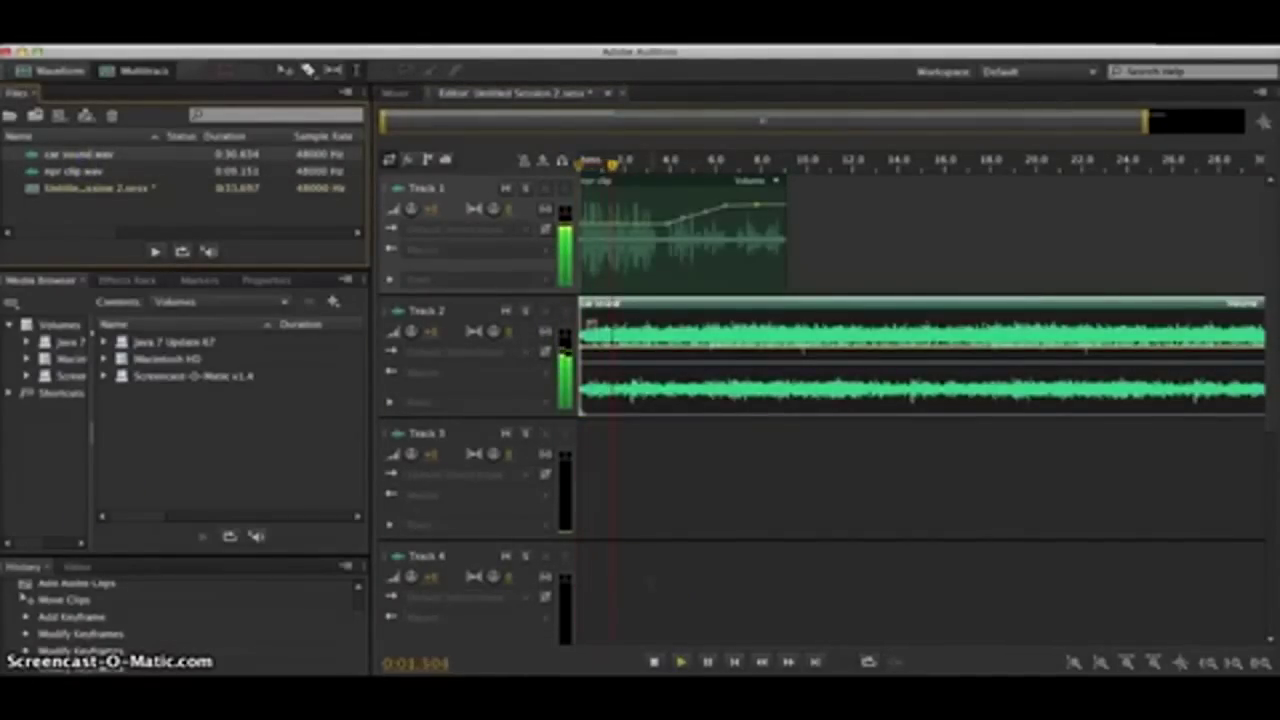
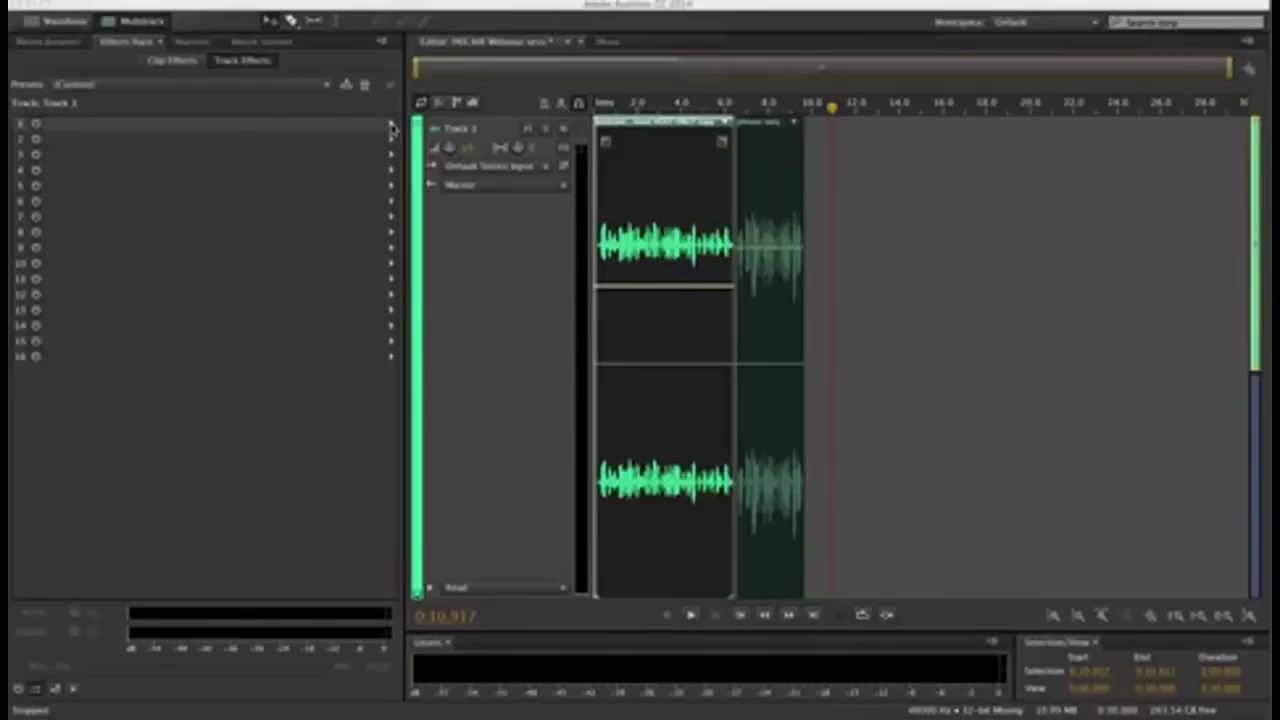
- Add the Loudness Radar Meter as the first effect on Track 1 and play the session from the start through it
{"action": "left_click", "coordinate": [391, 127]}
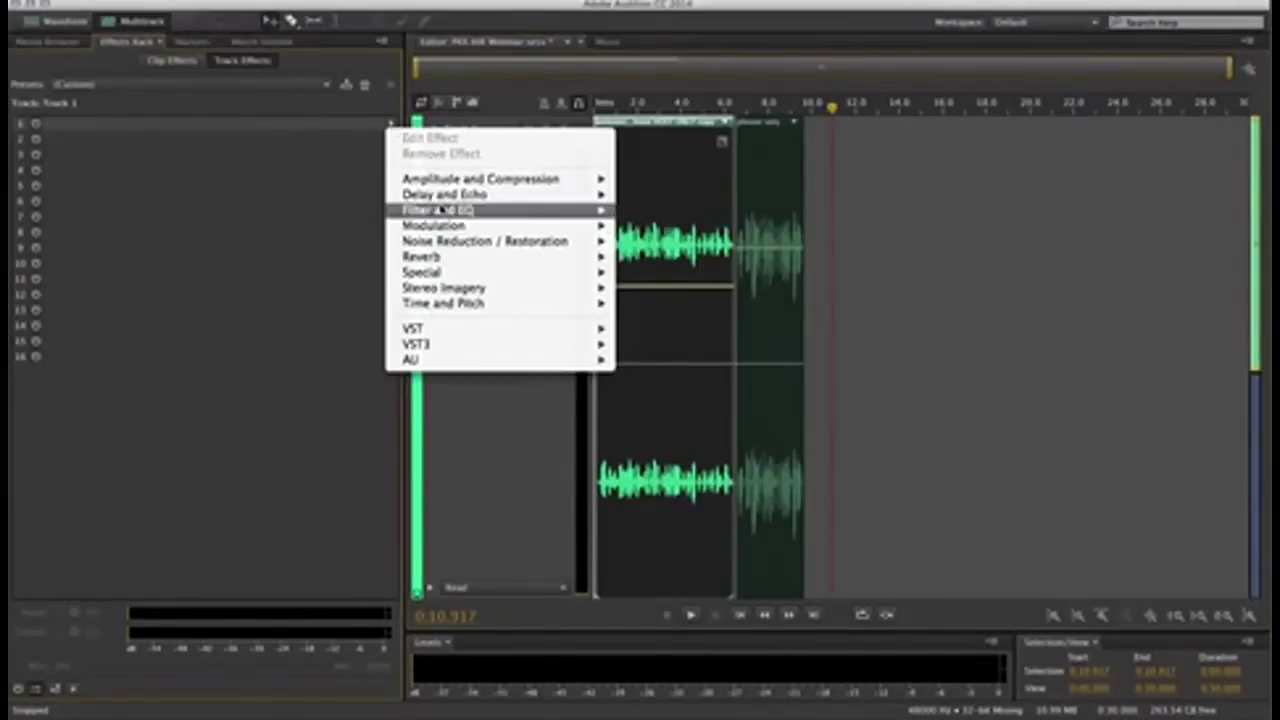
{"action": "mouse_move", "coordinate": [475, 272]}
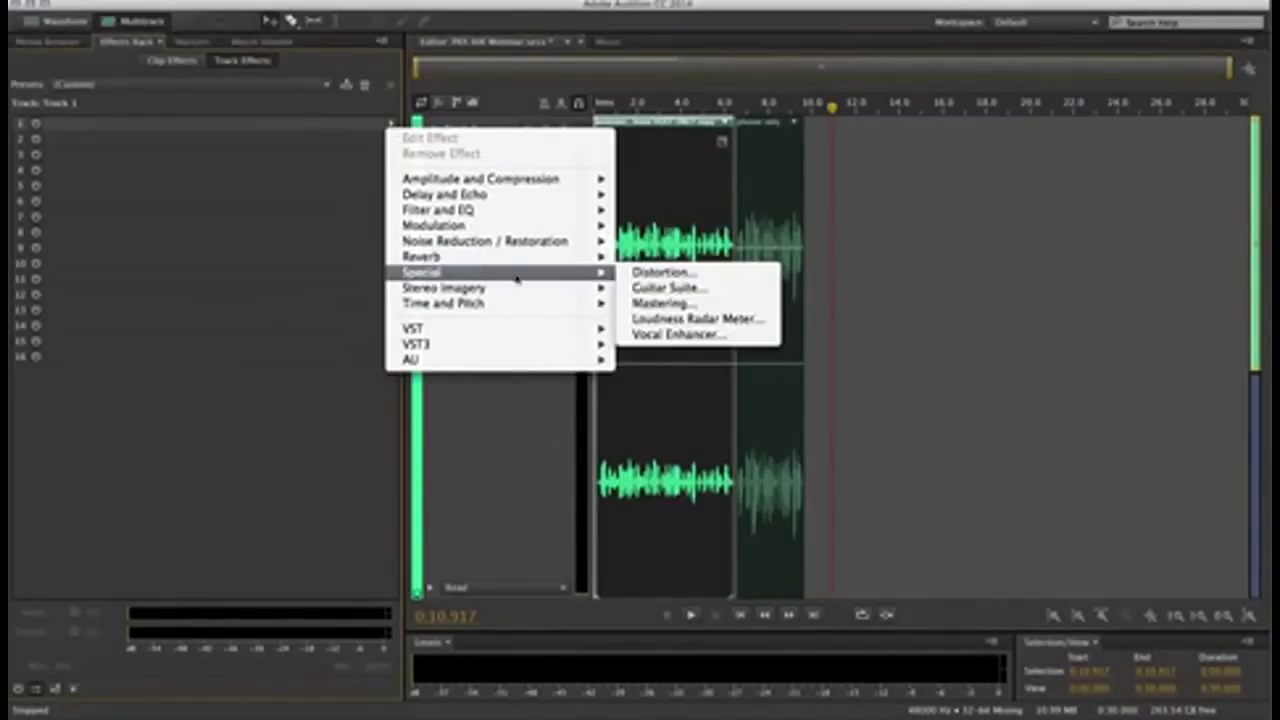
{"action": "left_click", "coordinate": [708, 320]}
{"action": "left_click_drag", "start_coordinate": [750, 118], "coordinate": [308, 165]}
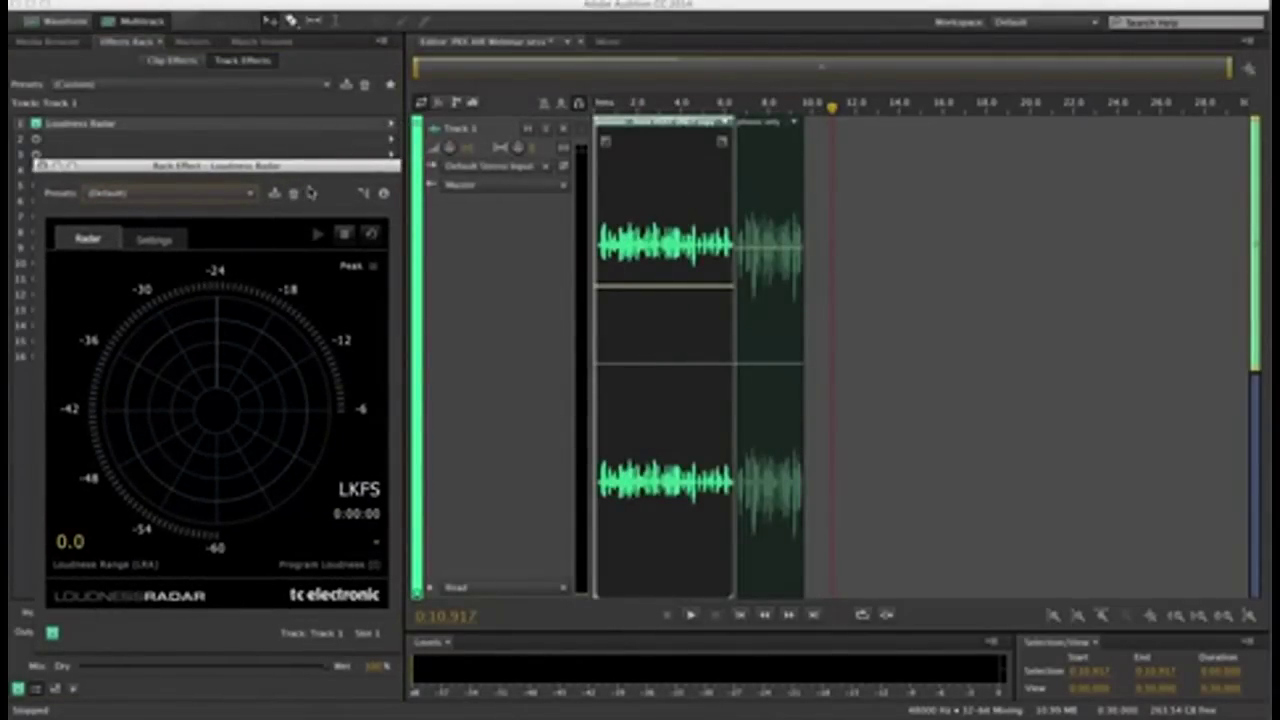
{"action": "left_click", "coordinate": [740, 614]}
{"action": "left_click", "coordinate": [690, 614]}
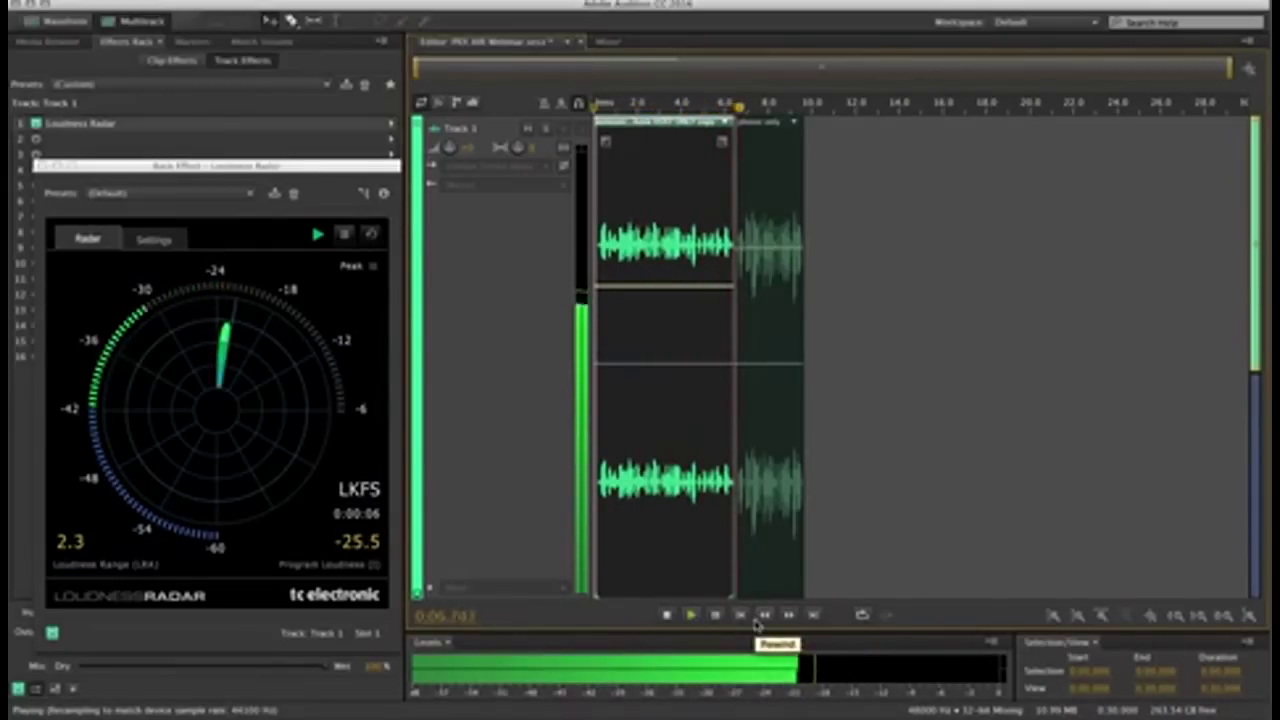
{"action": "key", "text": "space"}
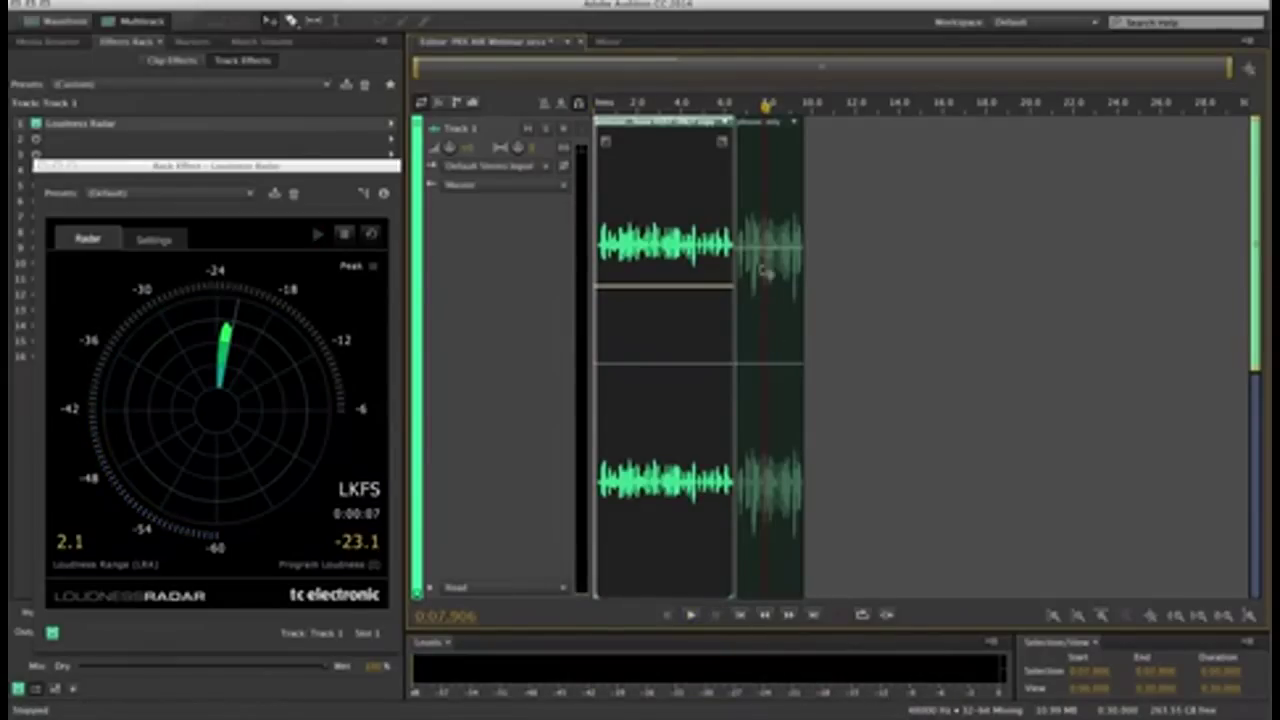
- Lower the phoner only clip's volume envelope in two stages, playing the clip back after each reduction
{"action": "left_click_drag", "start_coordinate": [770, 245], "coordinate": [771, 324]}
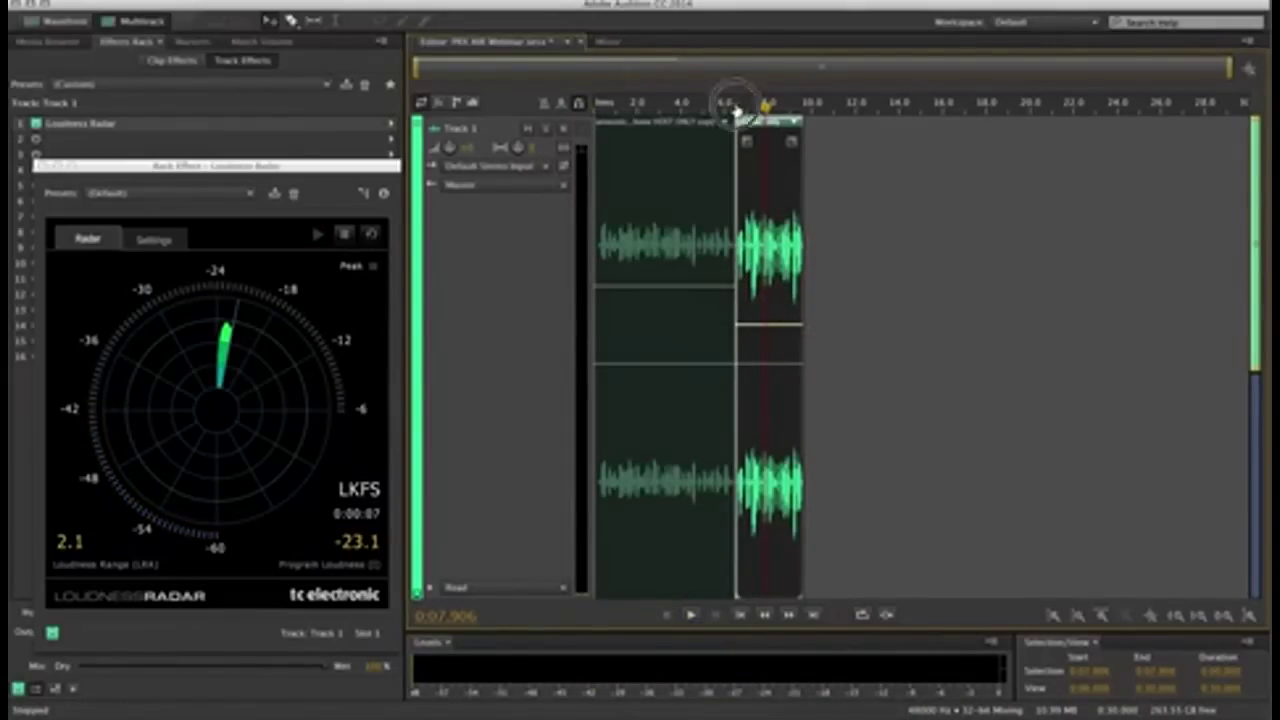
{"action": "key", "text": "space"}
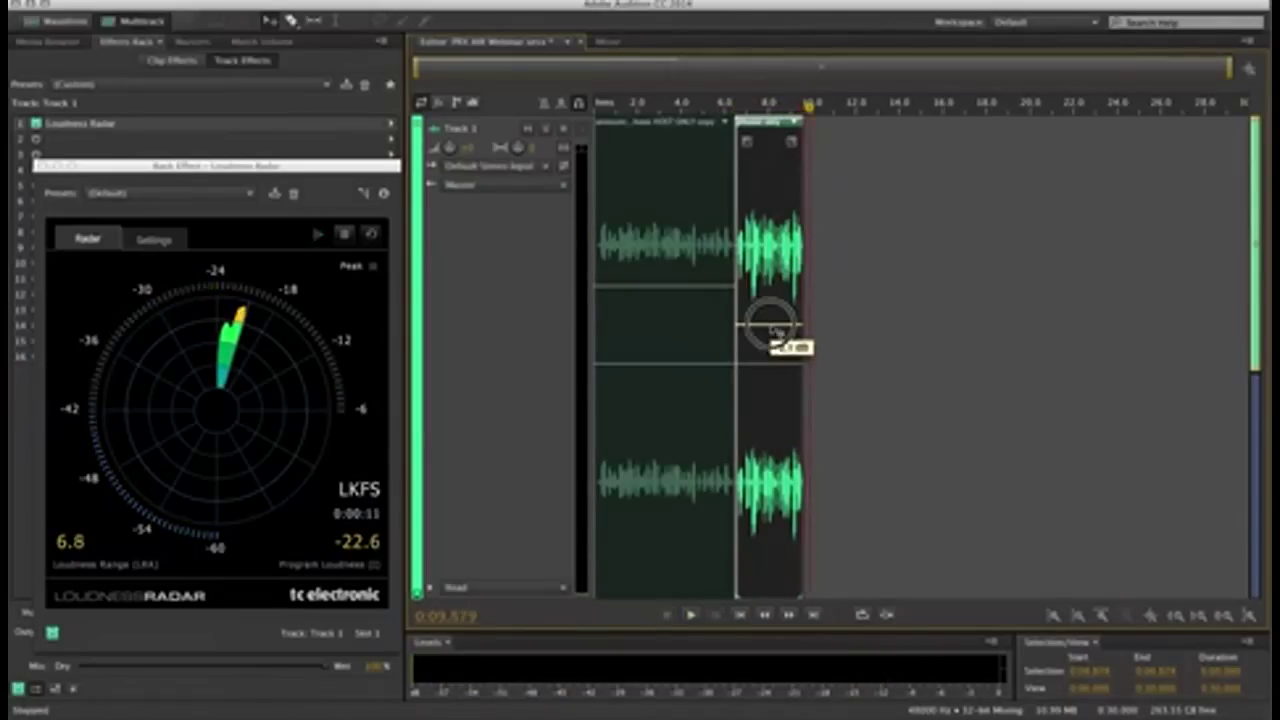
{"action": "left_click_drag", "start_coordinate": [776, 331], "coordinate": [776, 357]}
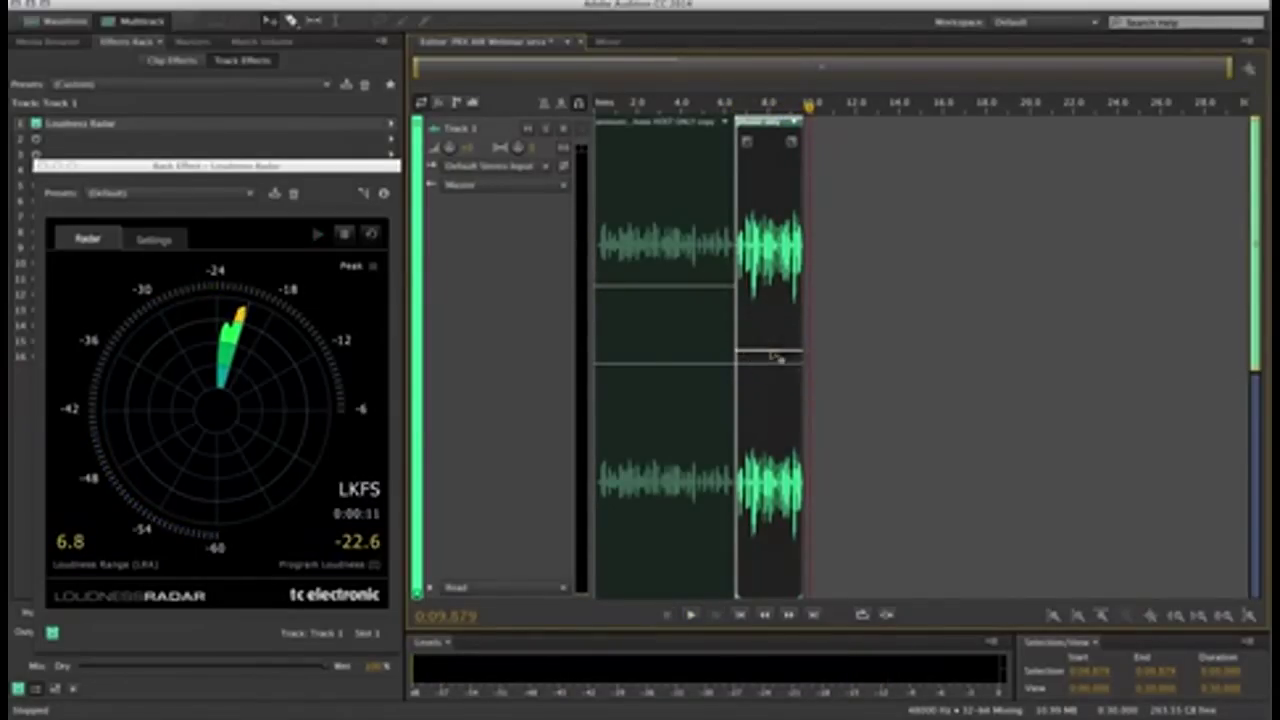
{"action": "left_click", "coordinate": [740, 110]}
{"action": "key", "text": "space"}
{"action": "key", "text": "space"}
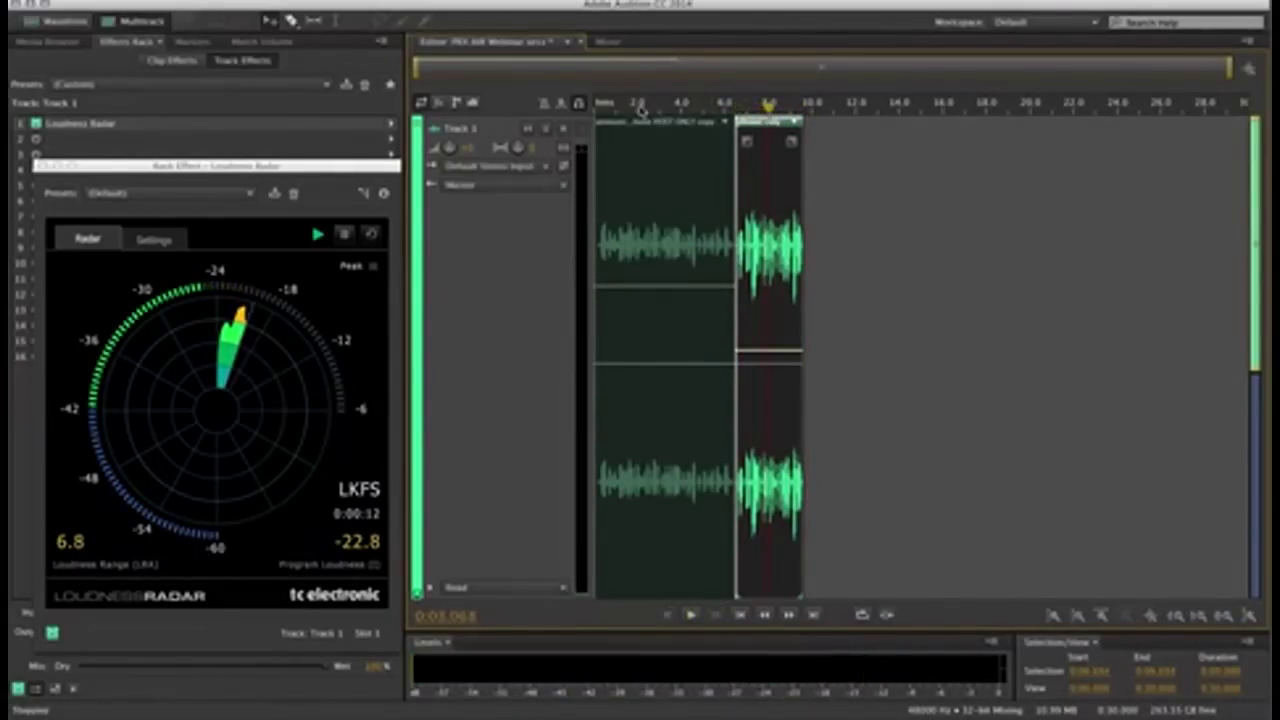
- Play the host clip from the session start and raise its volume envelope slightly
{"action": "left_click", "coordinate": [596, 106]}
{"action": "key", "text": "space"}
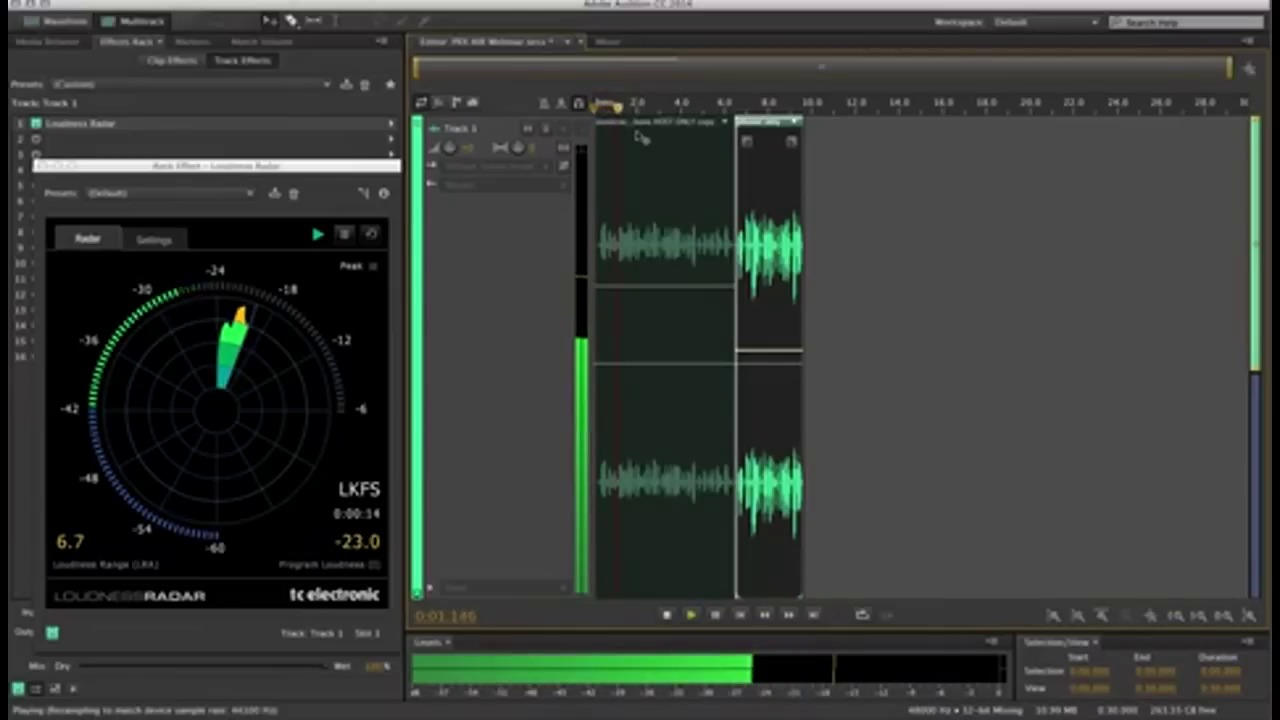
{"action": "key", "text": "space"}
{"action": "left_click", "coordinate": [669, 290]}
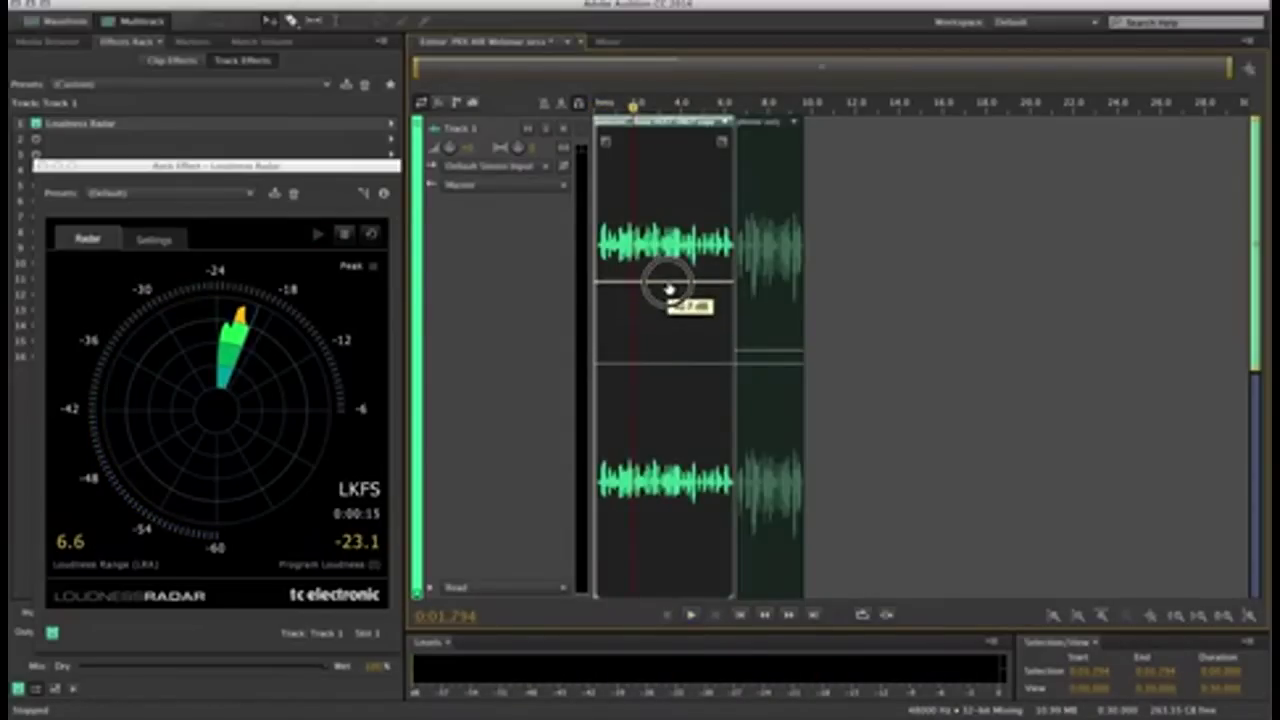
{"action": "left_click_drag", "start_coordinate": [669, 290], "coordinate": [669, 288]}
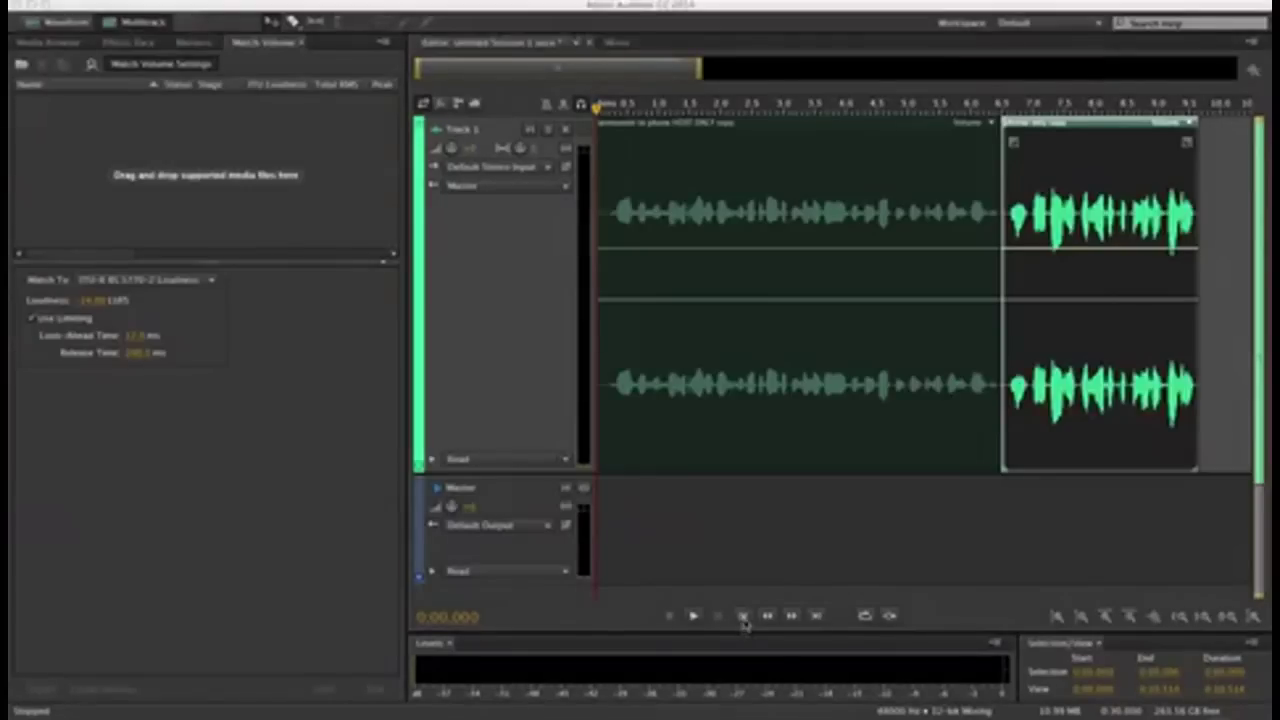
- Play the unmatched session, and match the host clip's volume to ITU-R BS.1770-2 Loudness with a -24 LUFS target
{"action": "left_click", "coordinate": [695, 616]}
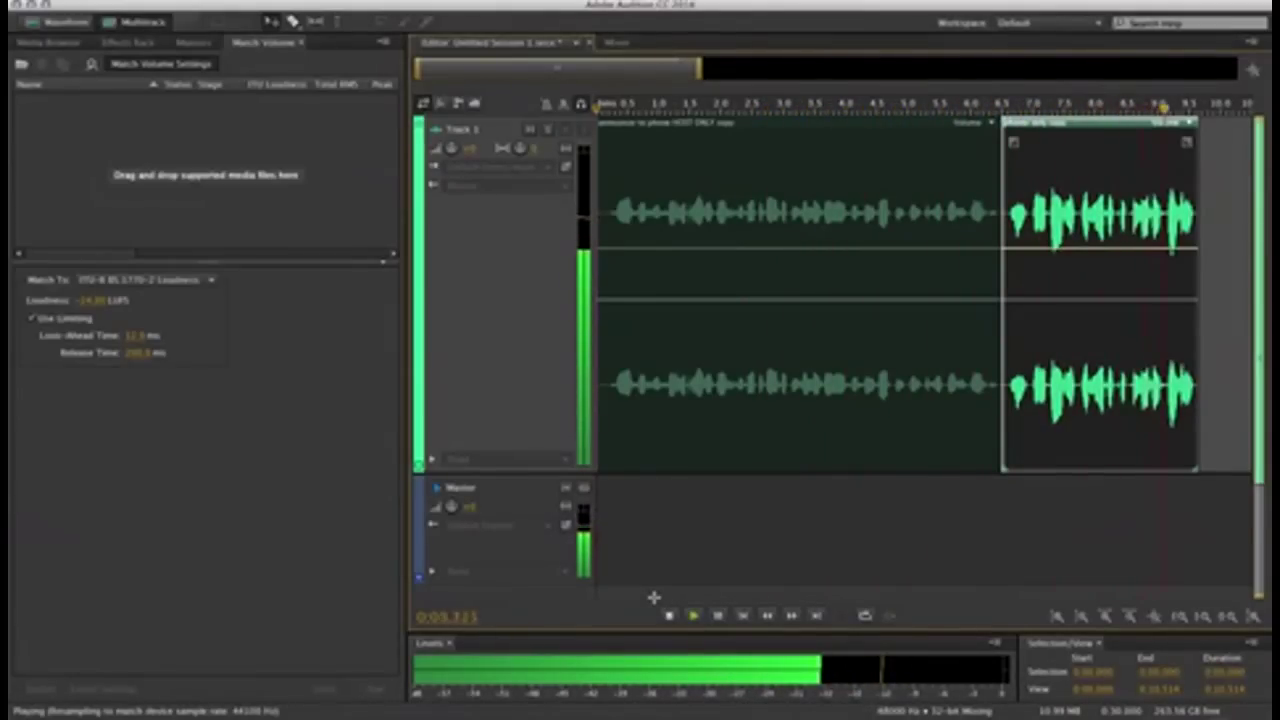
{"action": "left_click", "coordinate": [742, 616]}
{"action": "right_click", "coordinate": [734, 341]}
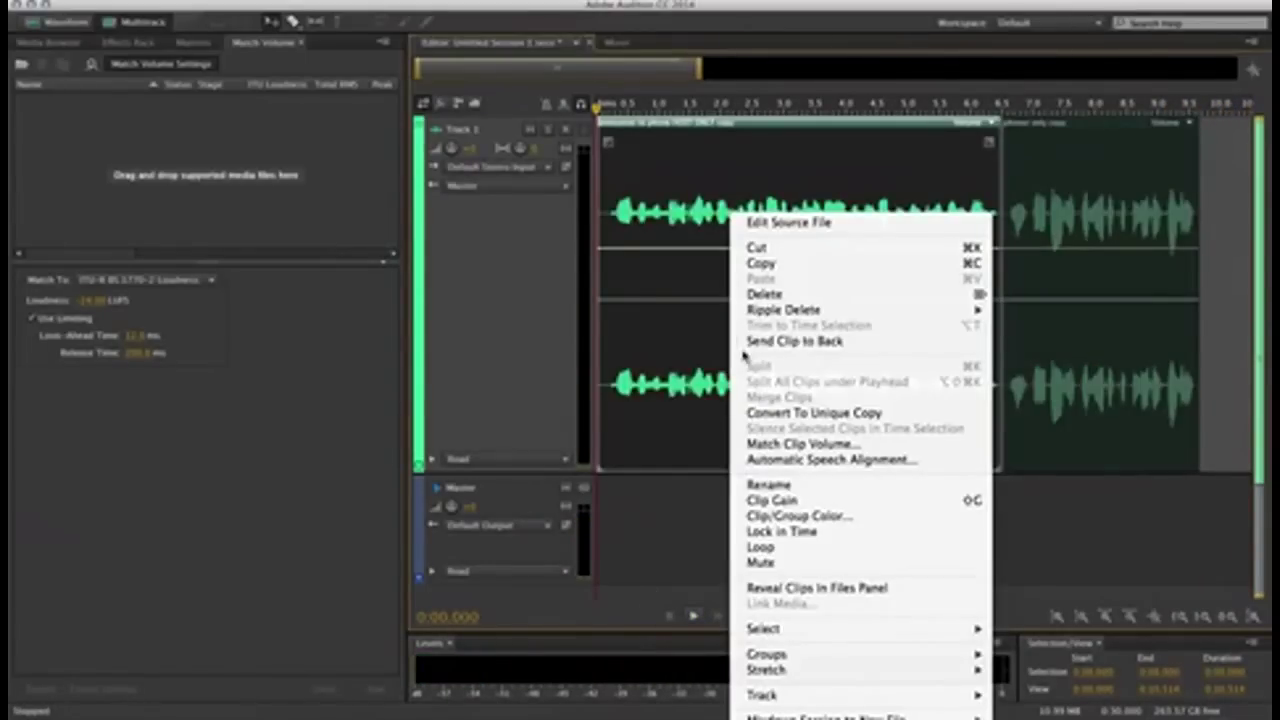
{"action": "left_click", "coordinate": [772, 444]}
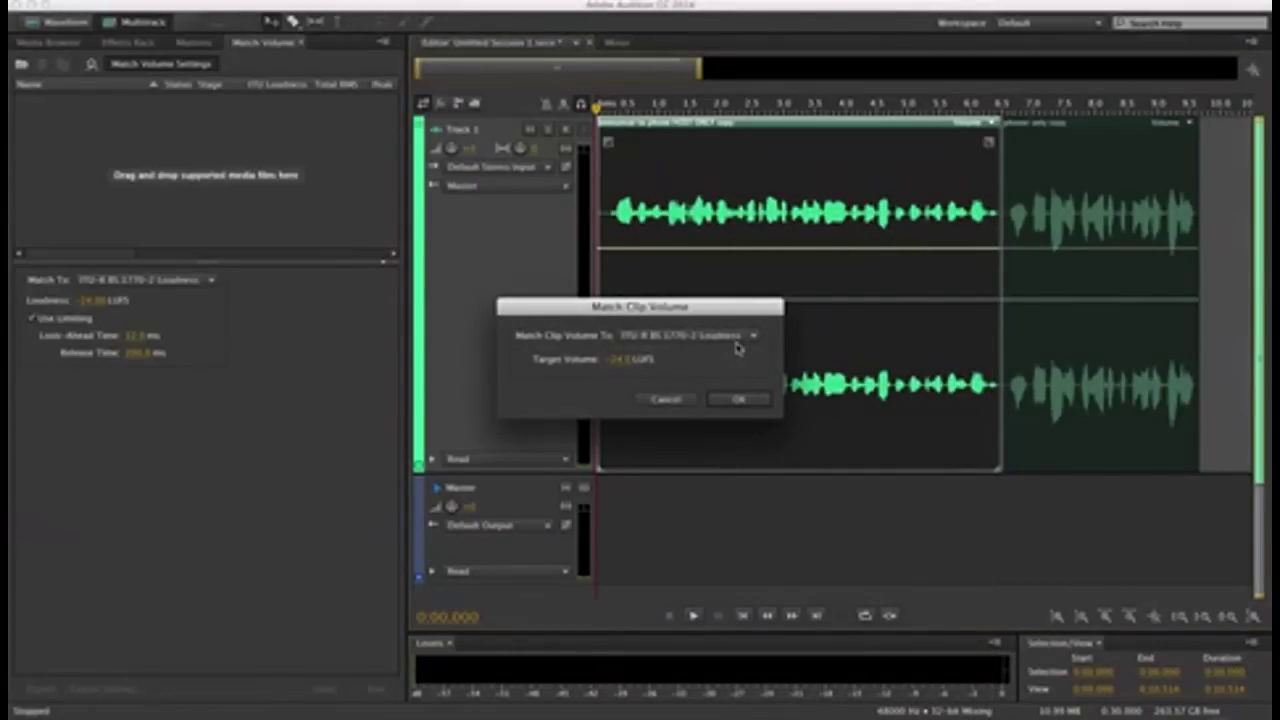
{"action": "left_click", "coordinate": [738, 399]}
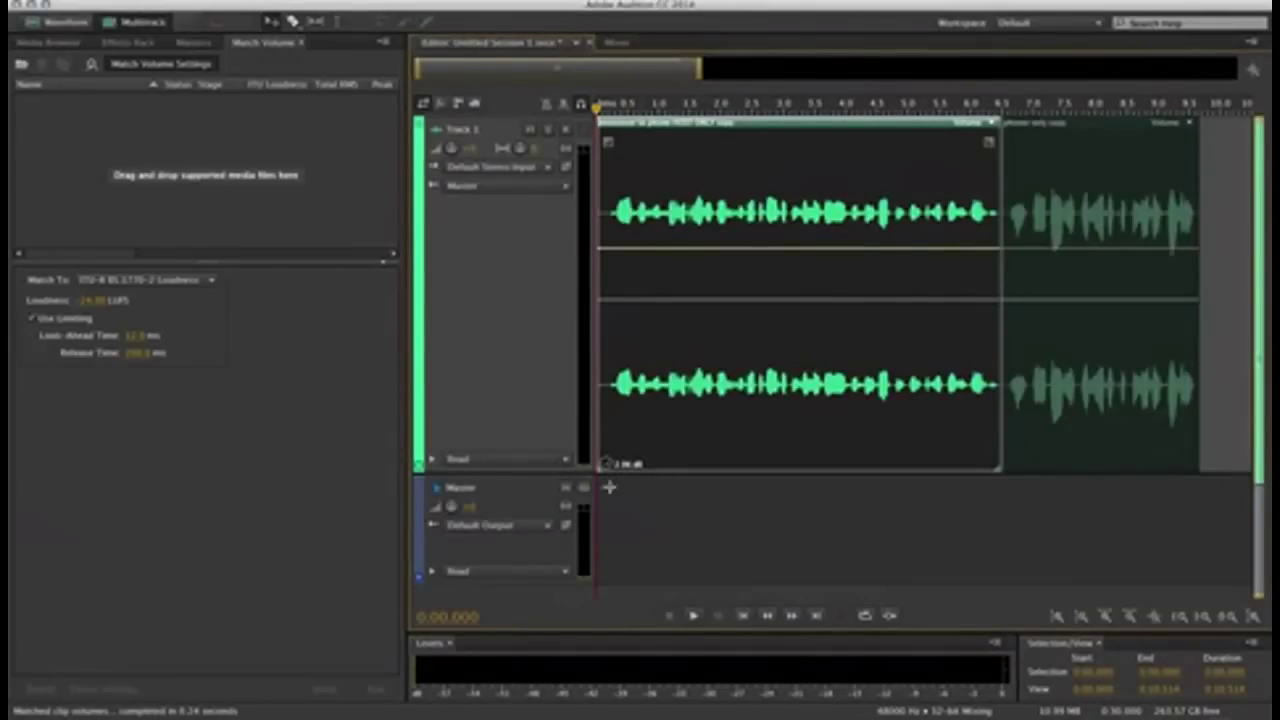
- Match the phoner only clip's volume to ITU-R BS.1770-2 Loudness at -24 LUFS and play the session from the start
{"action": "right_click", "coordinate": [1049, 315]}
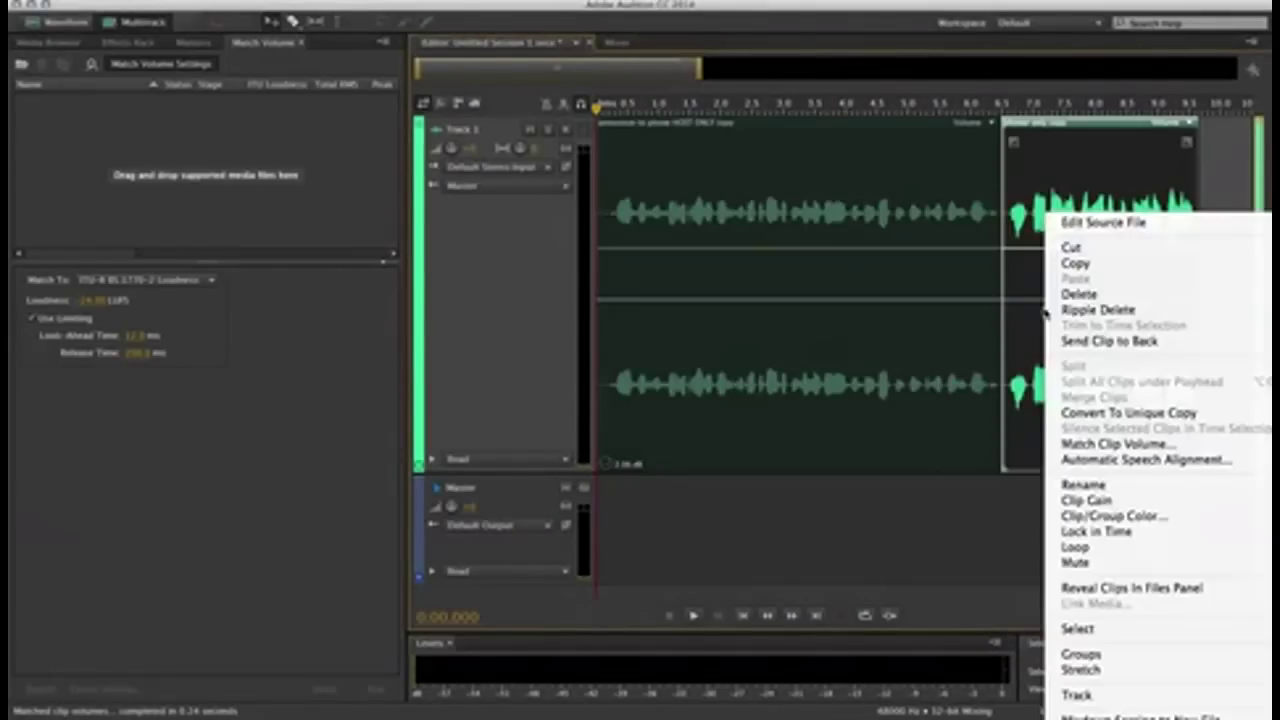
{"action": "left_click", "coordinate": [1085, 443]}
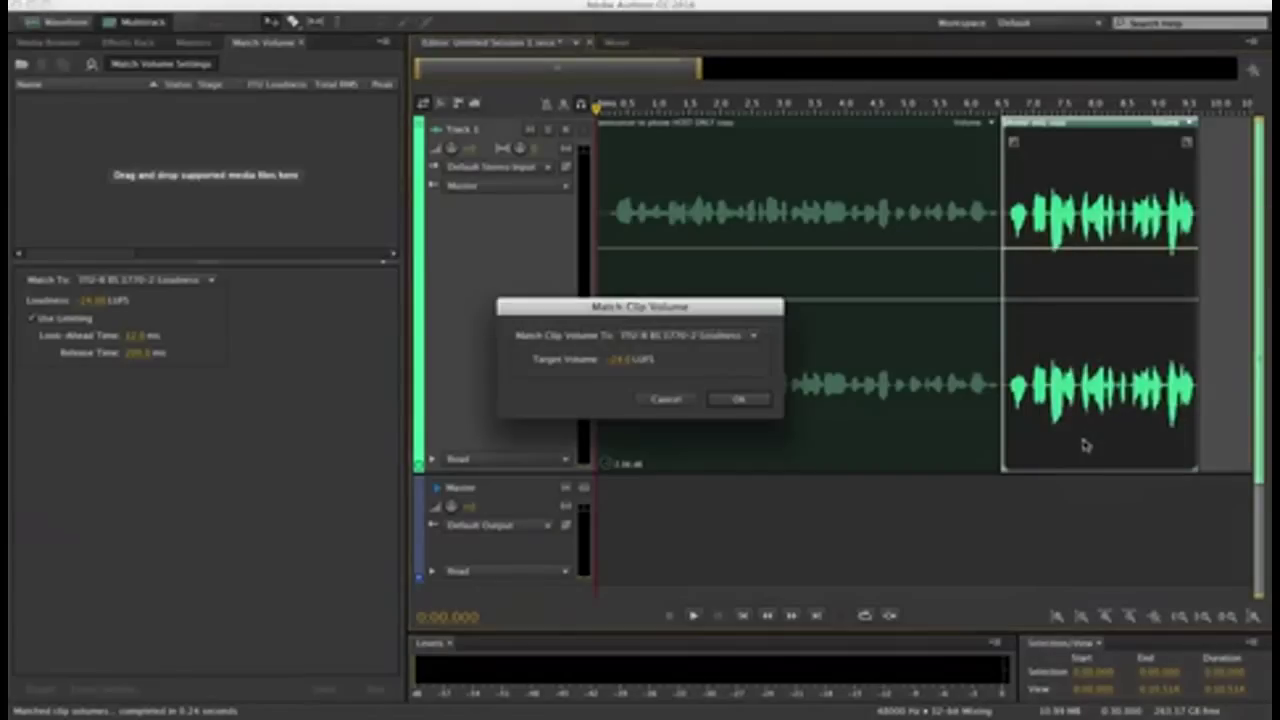
{"action": "left_click", "coordinate": [737, 399]}
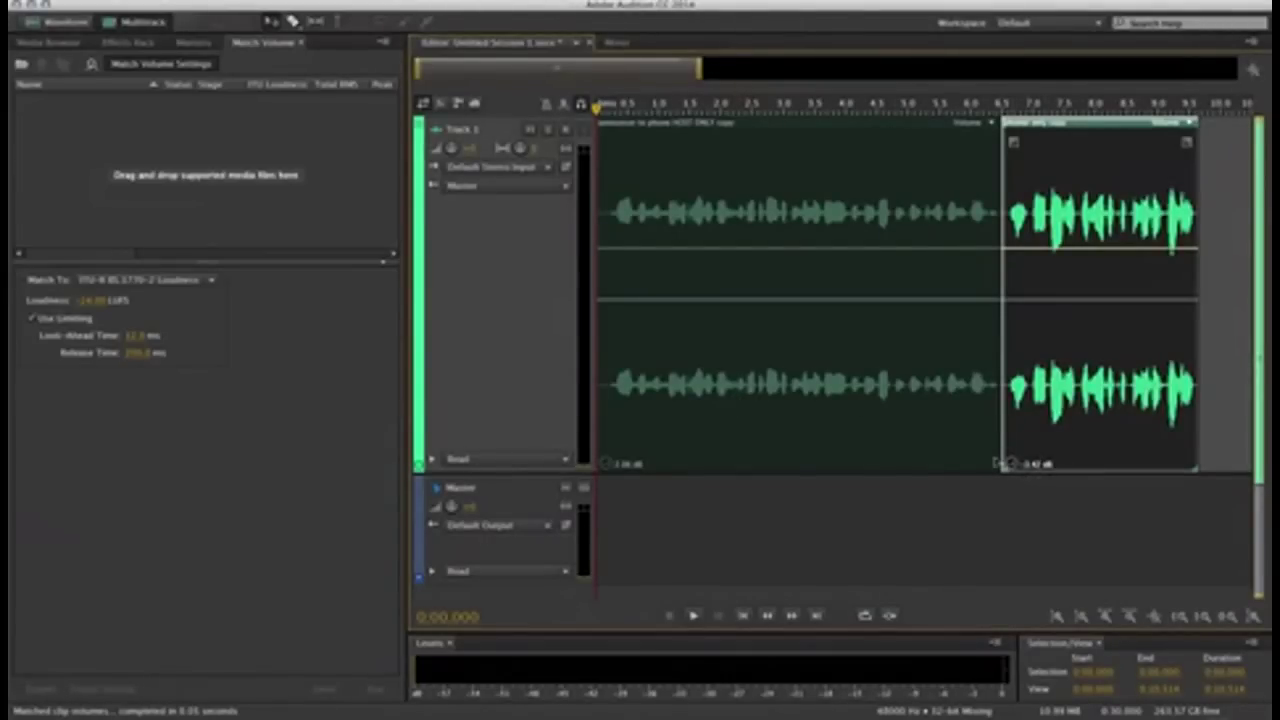
{"action": "left_click", "coordinate": [745, 615]}
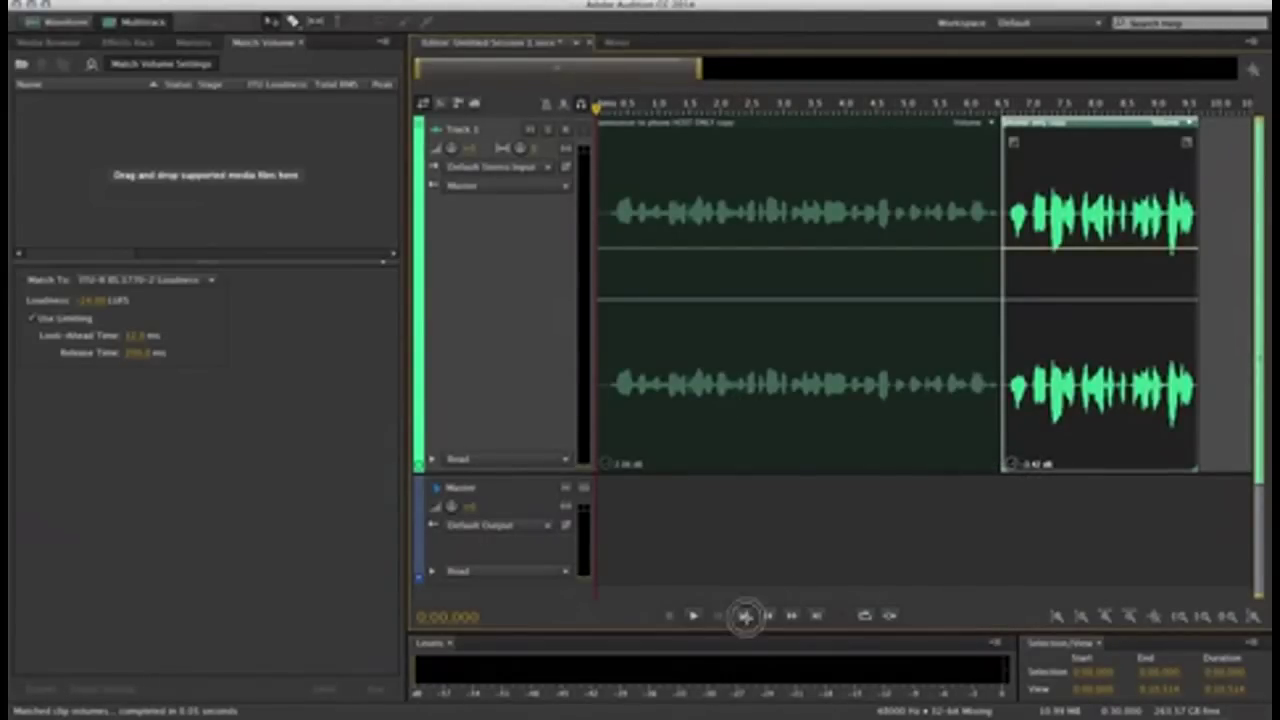
{"action": "left_click", "coordinate": [694, 615]}
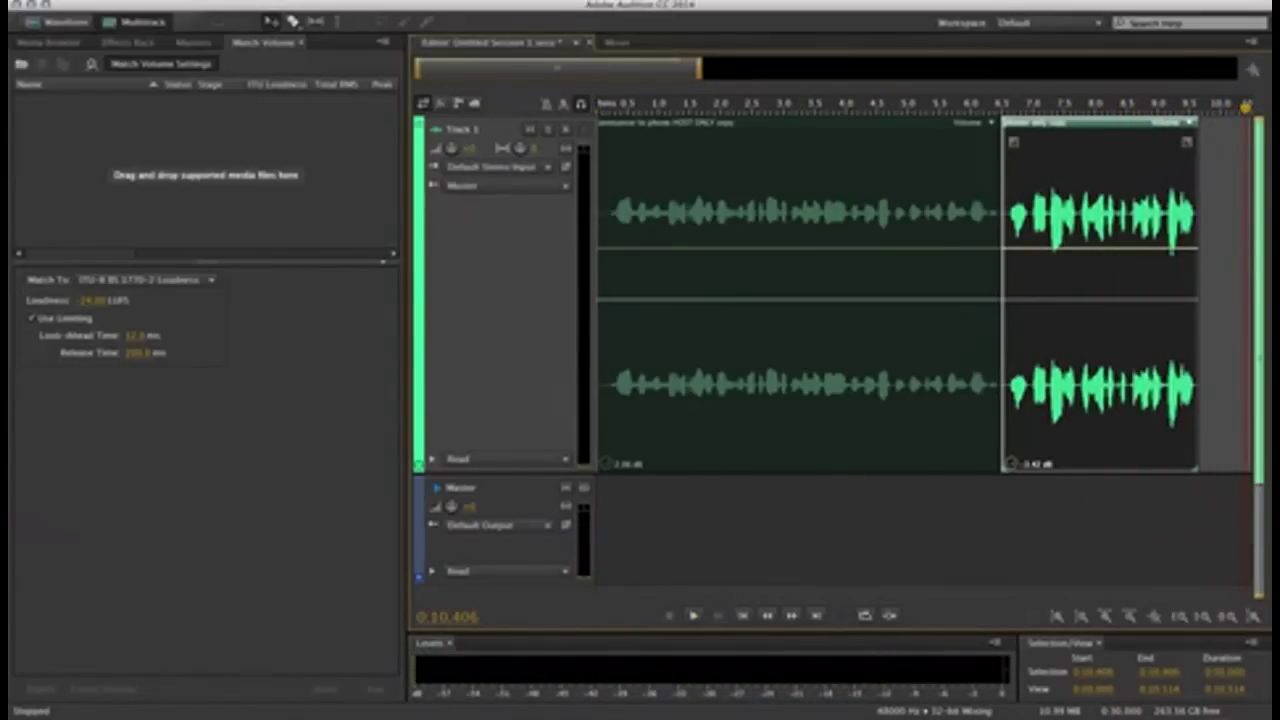
- Load the announcer HOST ONLY copy and phoner only.wav for Match Volume and run it at -24 LUFS with limiting
{"action": "left_click_drag", "start_coordinate": [2, 340], "coordinate": [195, 153]}
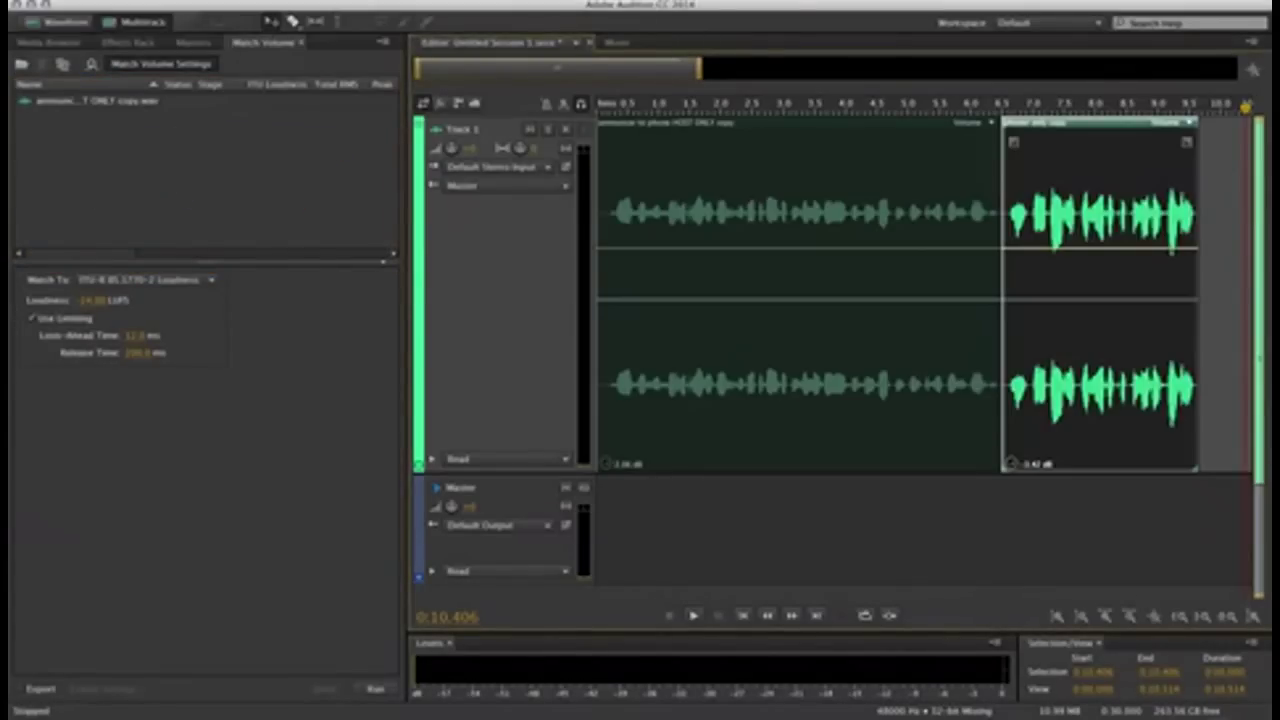
{"action": "left_click_drag", "start_coordinate": [2, 140], "coordinate": [143, 162]}
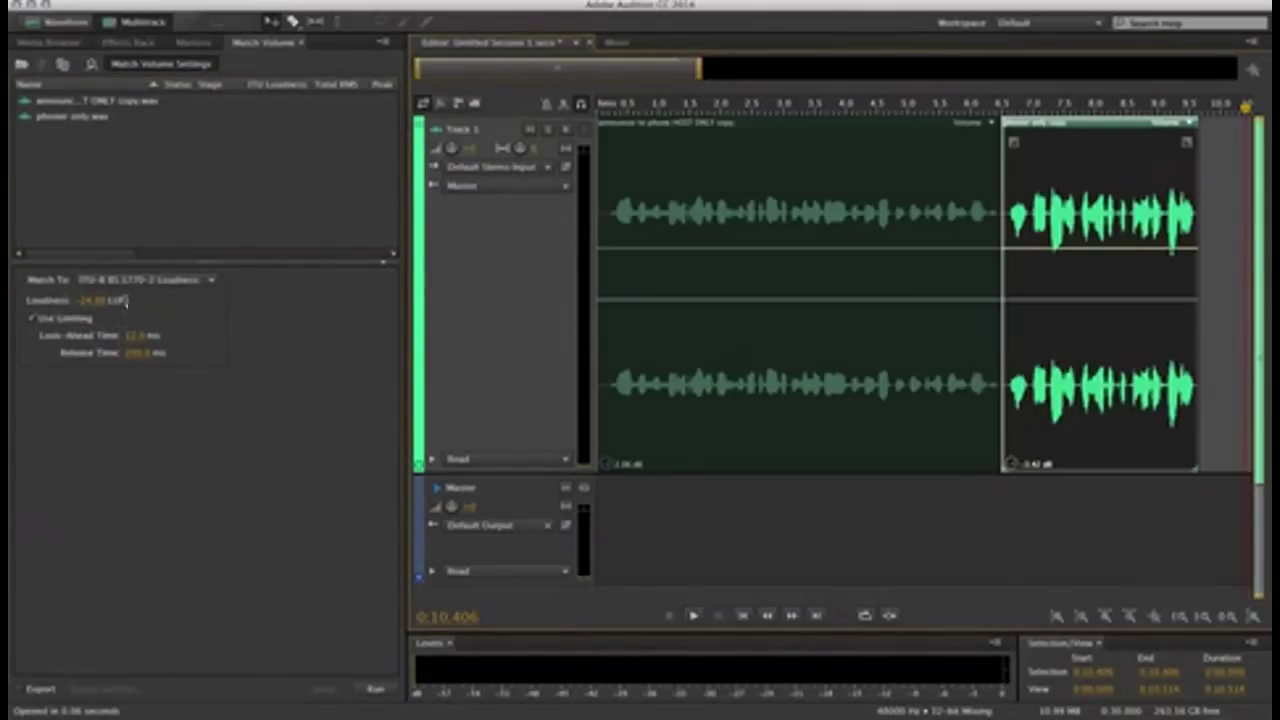
{"action": "left_click", "coordinate": [377, 690]}
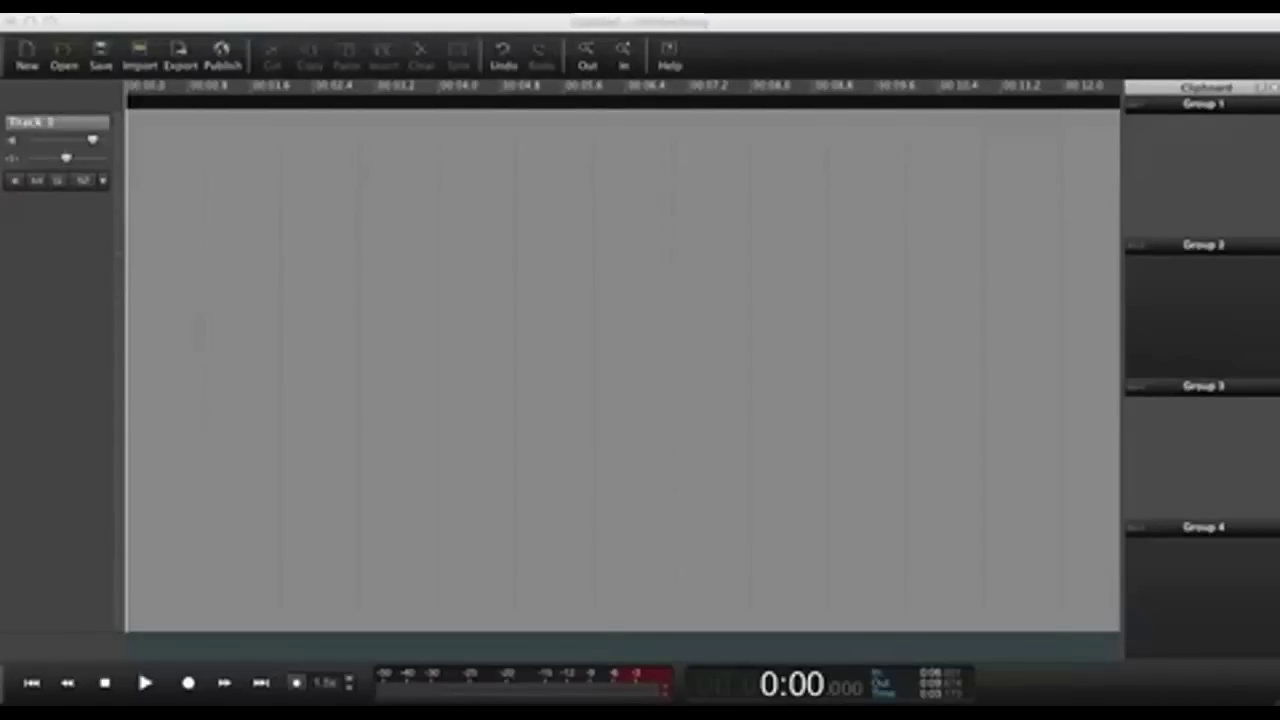
- In Hindenburg, place the announcer to phone HOST ONLY and phoner only files back to back on Track 1 and play from the start
{"action": "left_click_drag", "start_coordinate": [2, 300], "coordinate": [113, 355]}
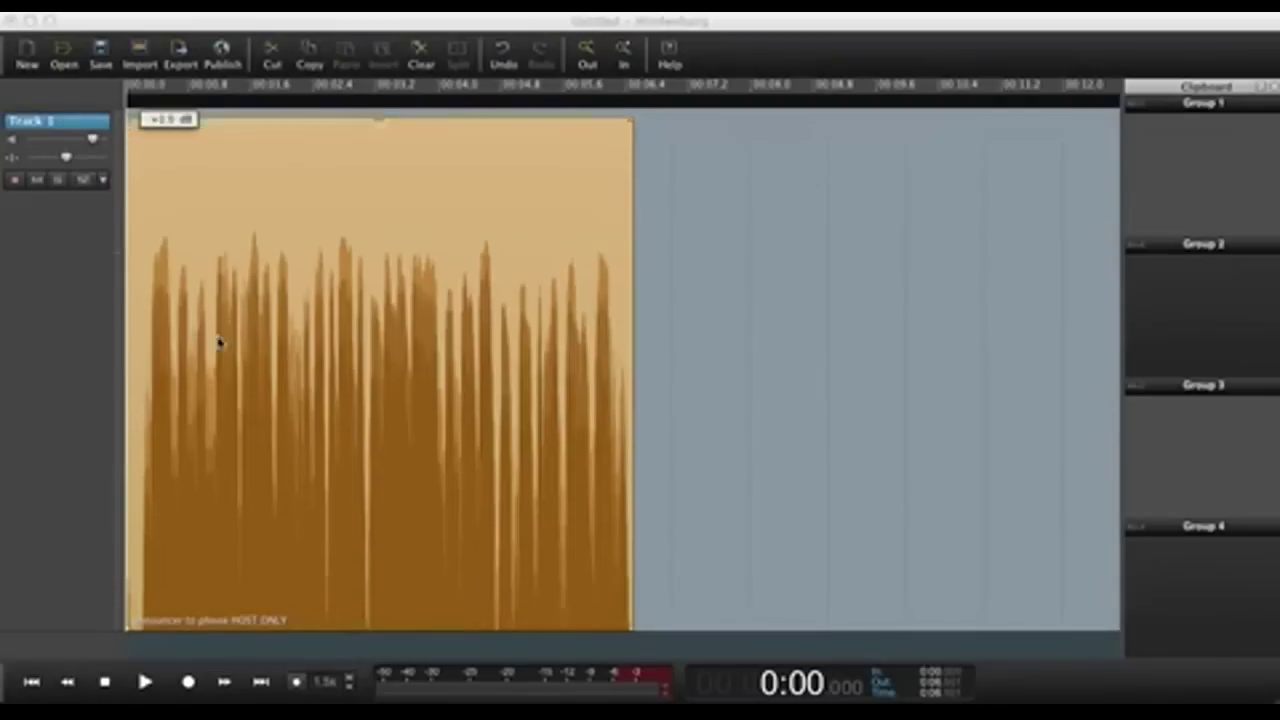
{"action": "left_click", "coordinate": [643, 311]}
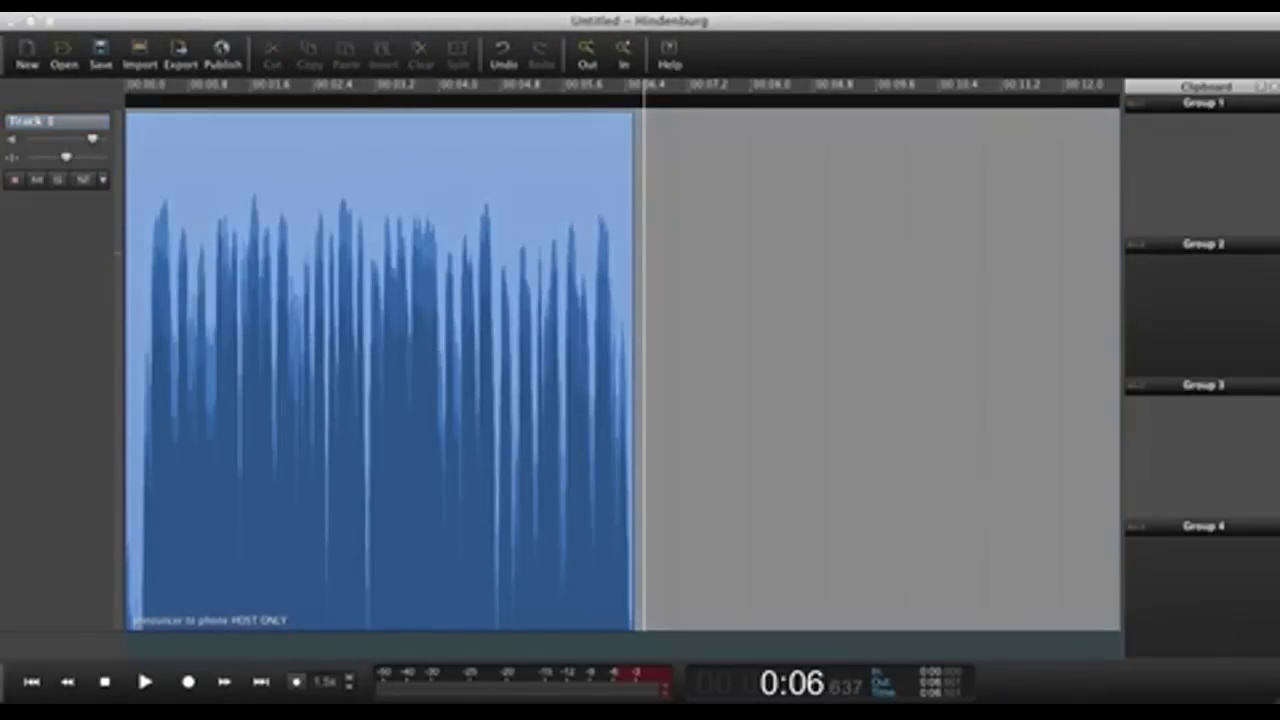
{"action": "left_click_drag", "start_coordinate": [4, 516], "coordinate": [634, 354]}
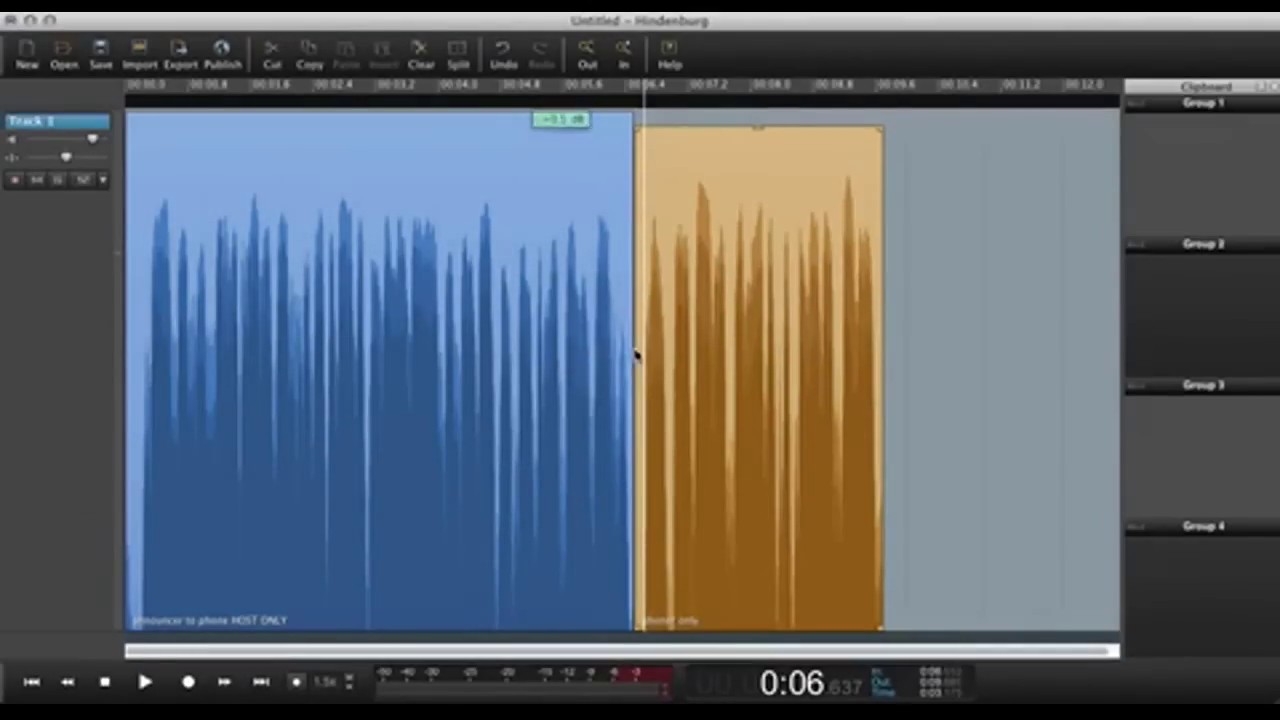
{"action": "left_click", "coordinate": [33, 683]}
{"action": "key", "text": "space"}
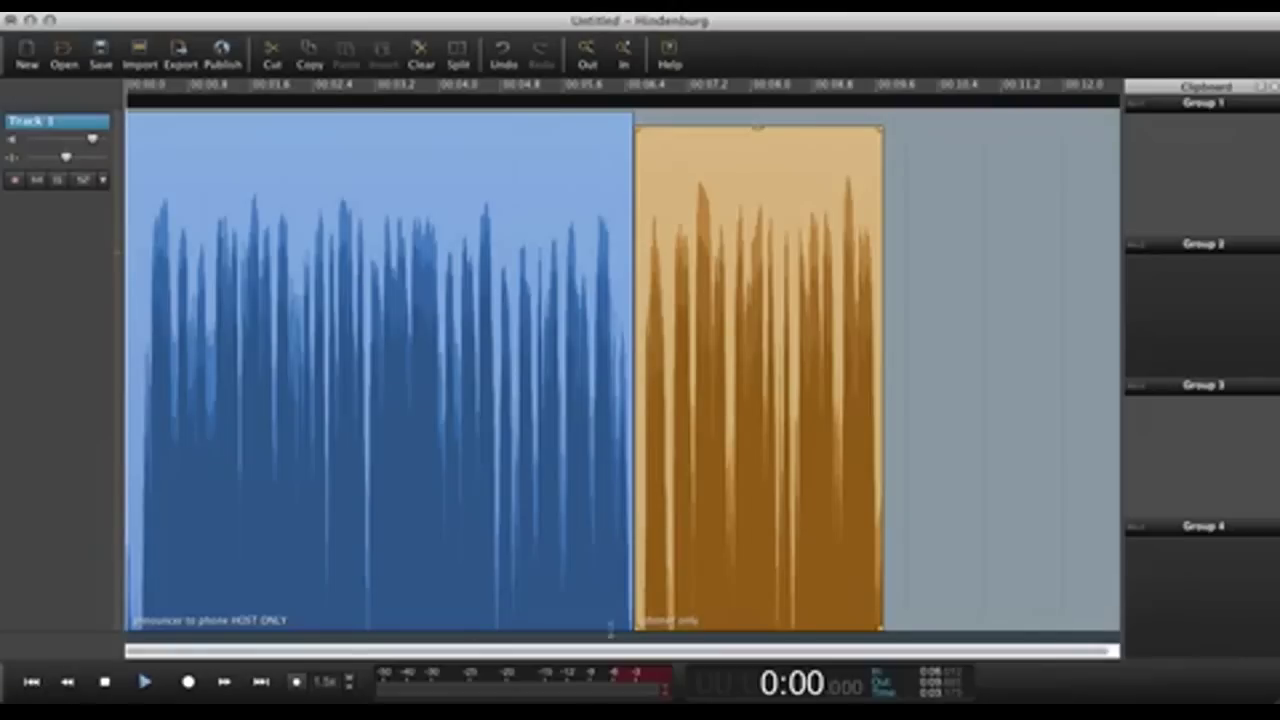